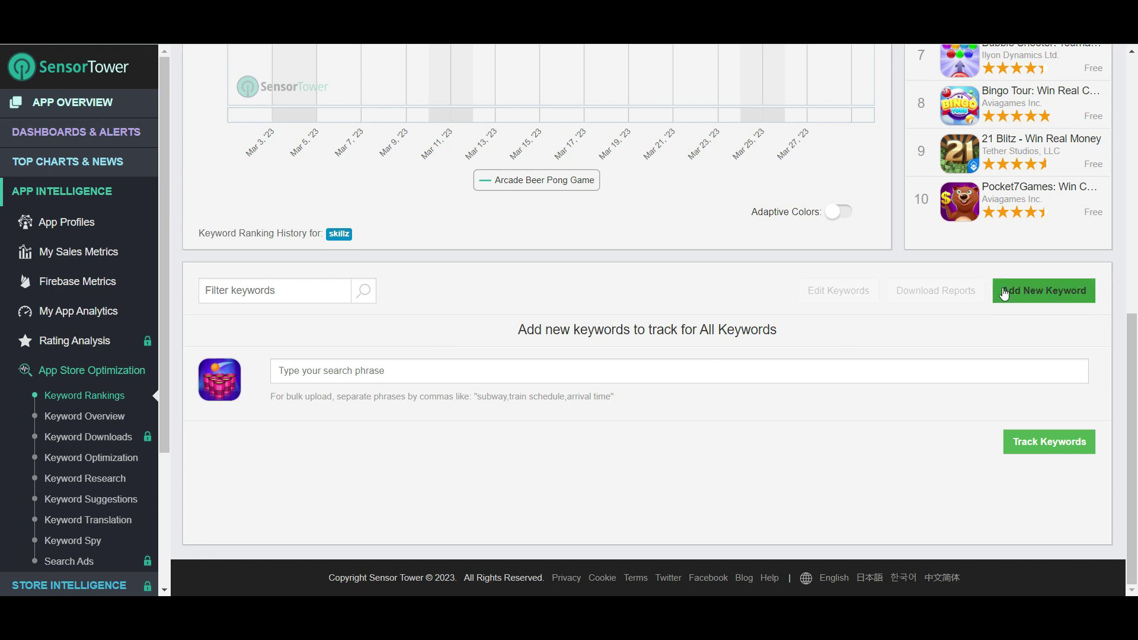
Step: Add "Beer pong" as a tracked keyword for Arcade Beer Pong Game
{"action": "left_click", "coordinate": [1047, 295]}
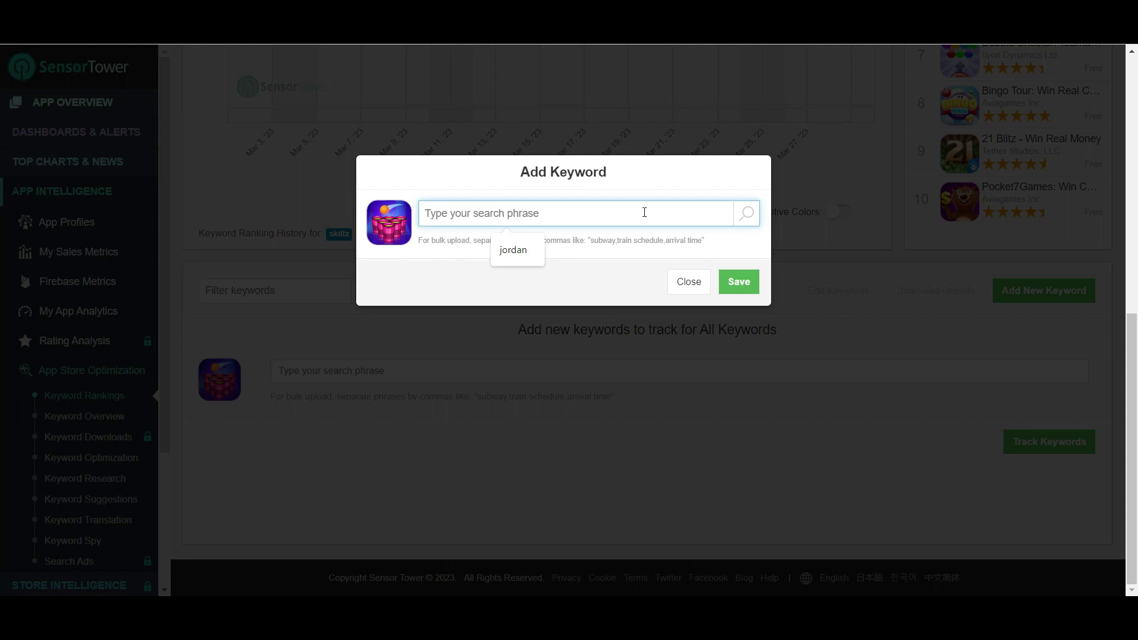
{"action": "left_click", "coordinate": [644, 212]}
{"action": "type", "text": "Beer pong"}
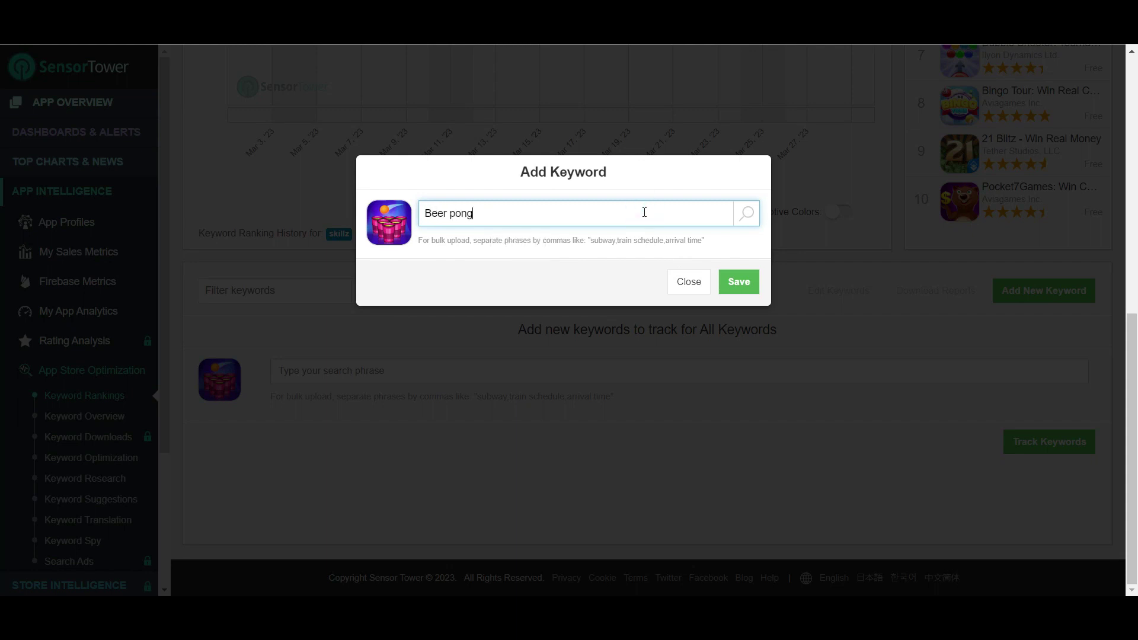
{"action": "left_click", "coordinate": [737, 282]}
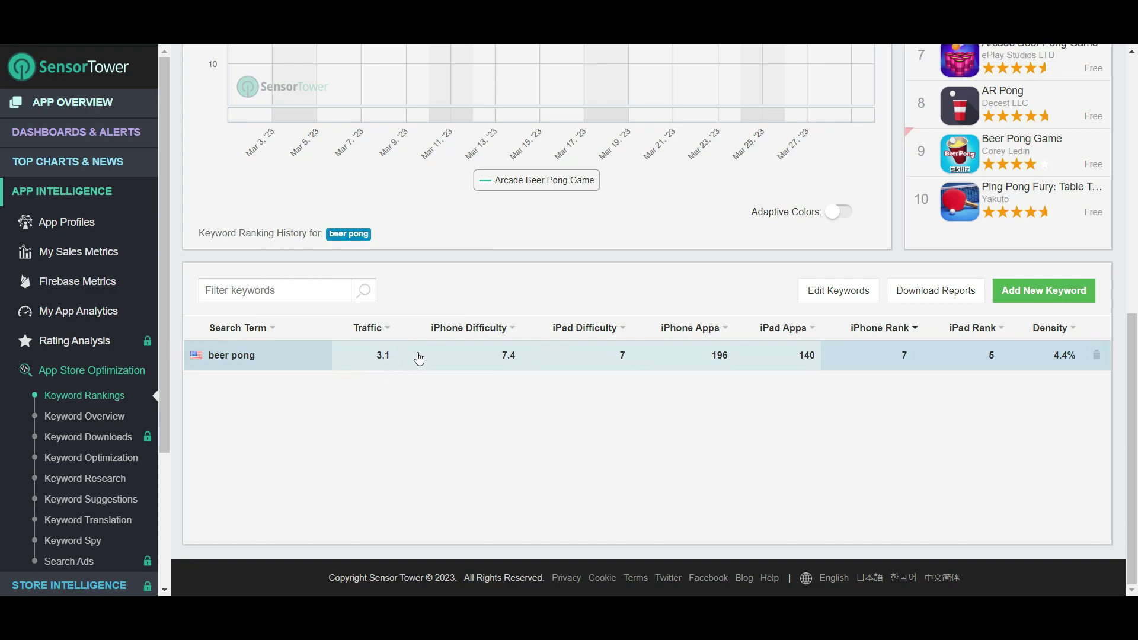
Step: Review the beer pong keyword's traffic and difficulty, and open Pocket Pong: Beer Pong from the keyword's top apps
{"action": "mouse_move", "coordinate": [469, 347]}
{"action": "mouse_move", "coordinate": [544, 347]}
{"action": "left_click_drag", "start_coordinate": [1131, 339], "coordinate": [1133, 178]}
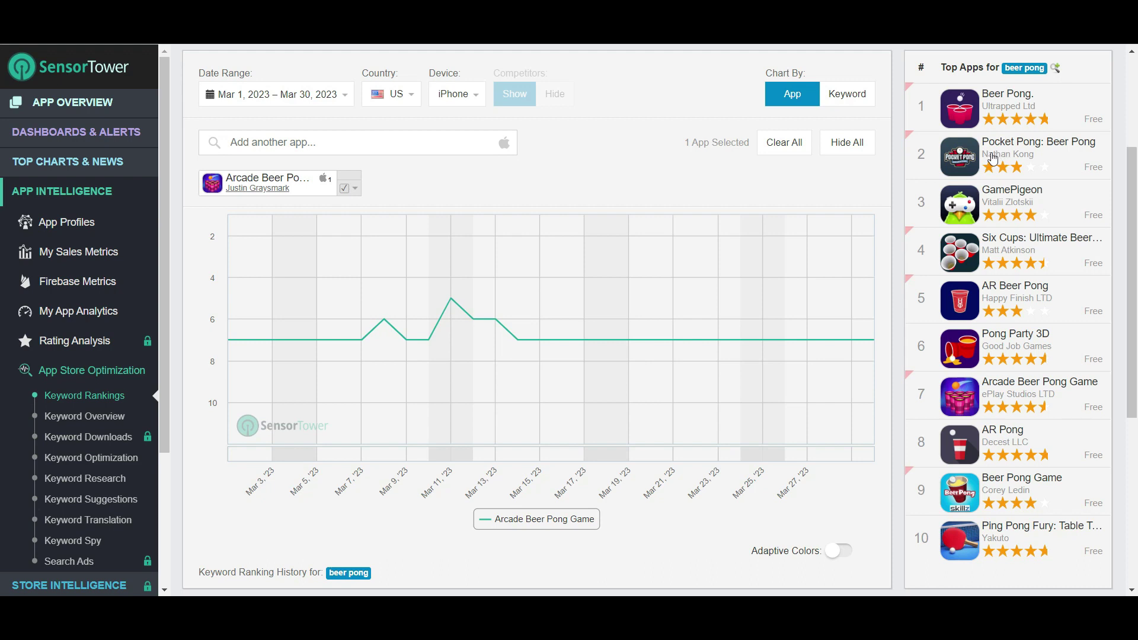
{"action": "left_click", "coordinate": [973, 155]}
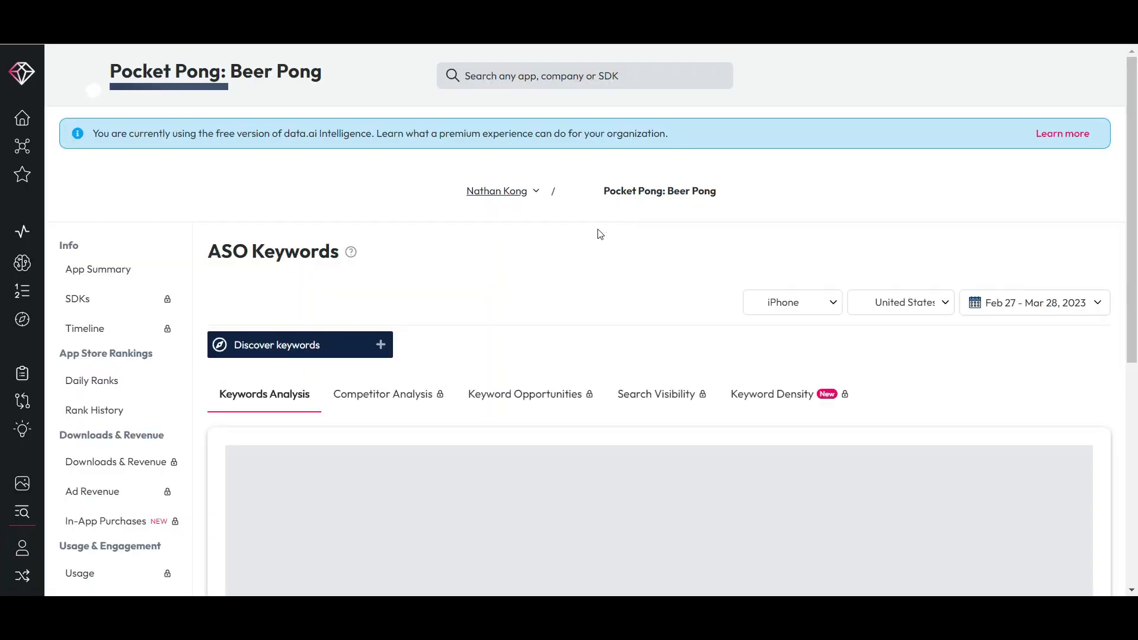
{"action": "left_click", "coordinate": [547, 81]}
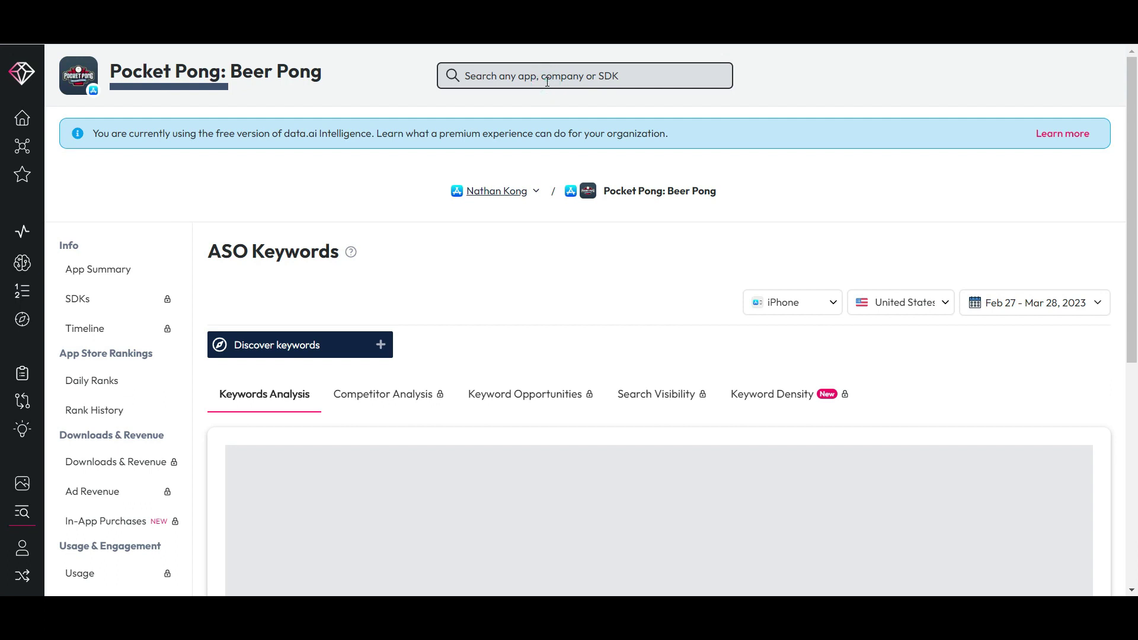
{"action": "left_click", "coordinate": [563, 79]}
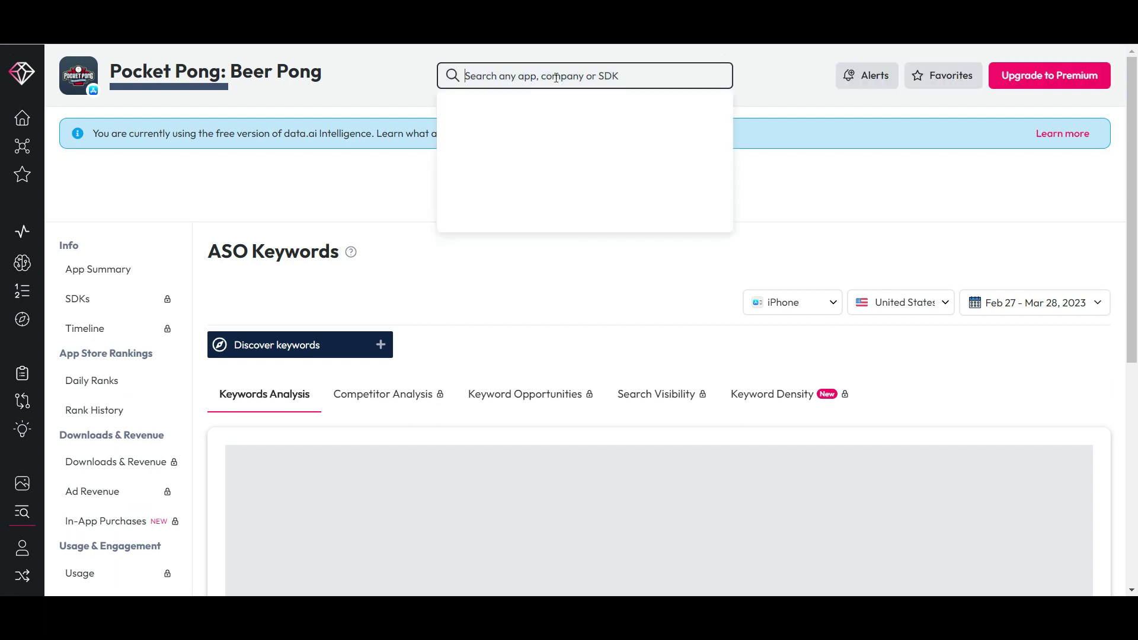
{"action": "left_click", "coordinate": [375, 73]}
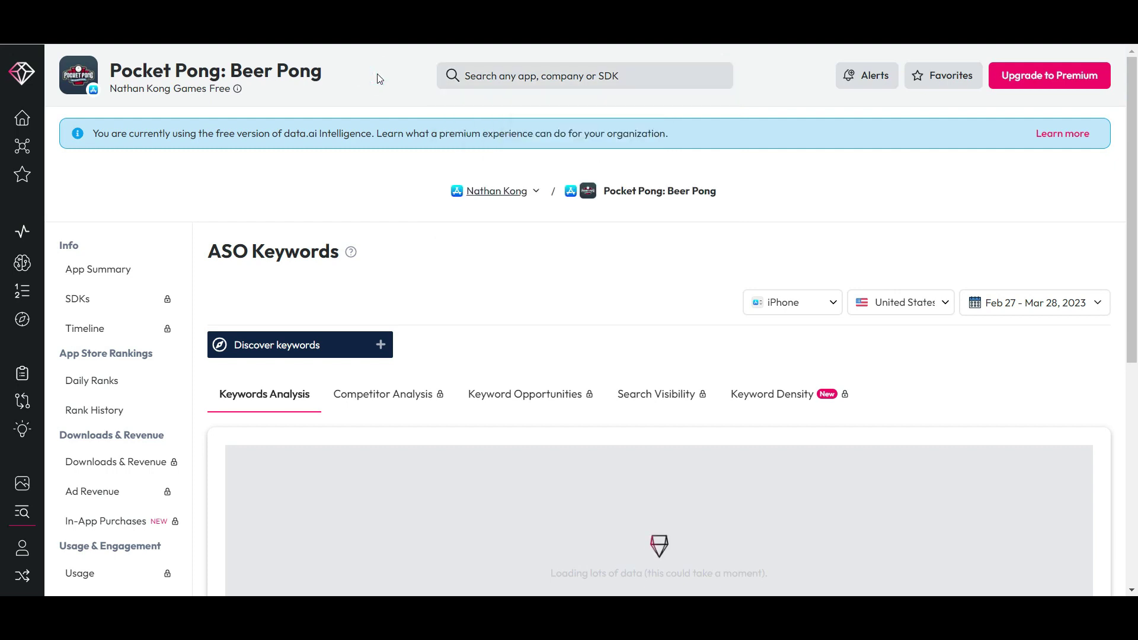
Step: Examine the keyword rank chart for Pocket Pong: Beer Pong on its ASO Keywords page in data.ai
{"action": "mouse_move", "coordinate": [252, 82]}
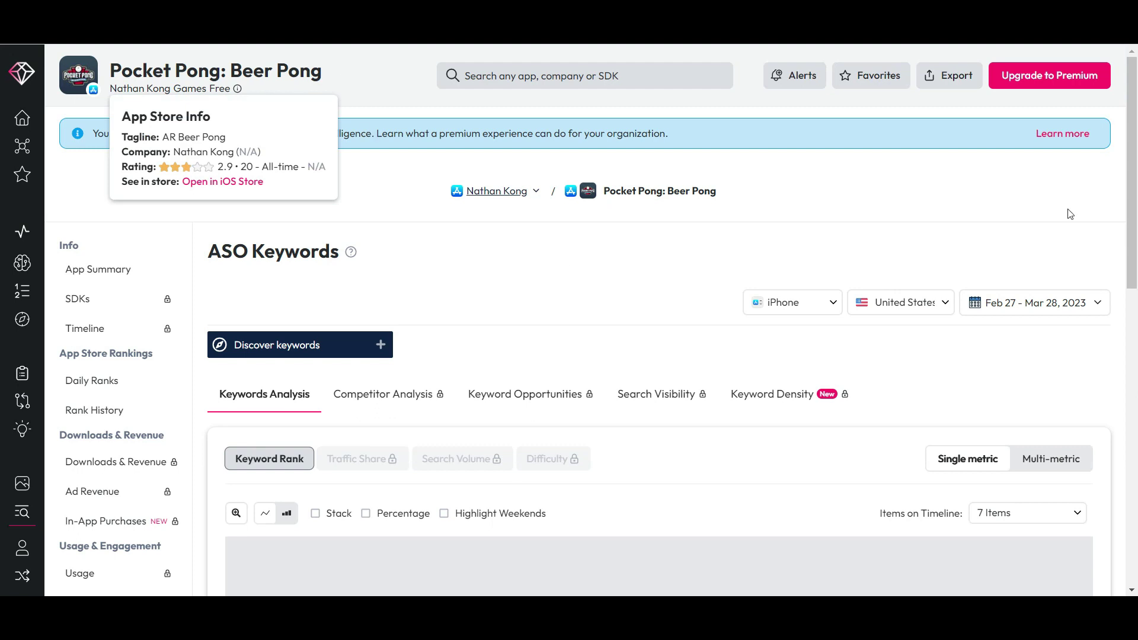
{"action": "scroll", "coordinate": [2, 179], "scroll_direction": "down", "scroll_amount": 3}
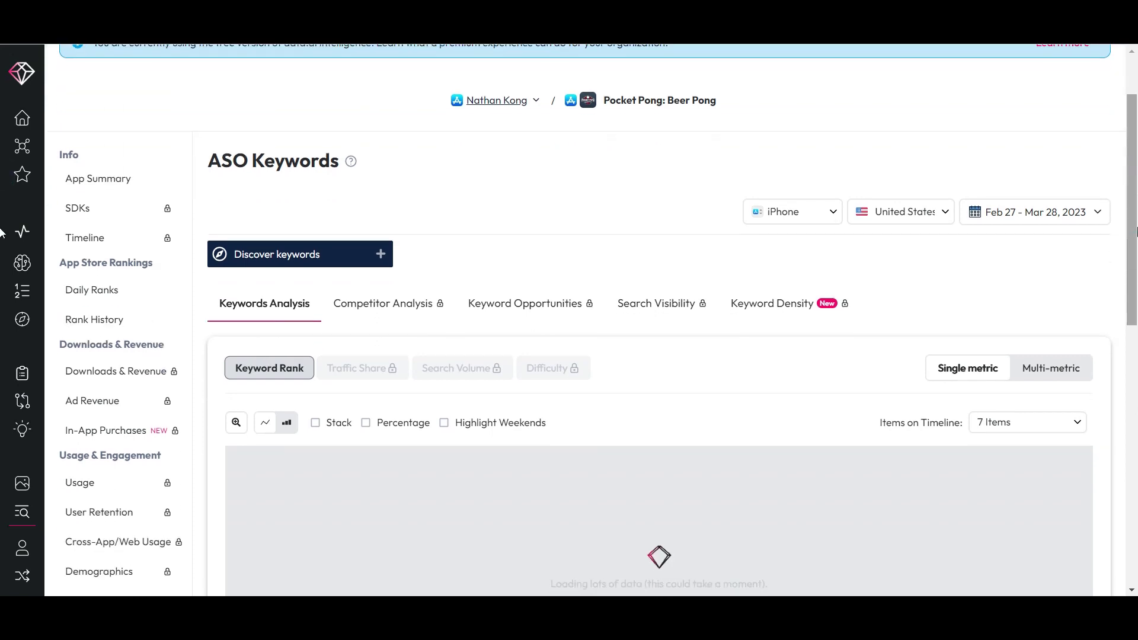
{"action": "scroll", "coordinate": [2, 252], "scroll_direction": "down", "scroll_amount": 4}
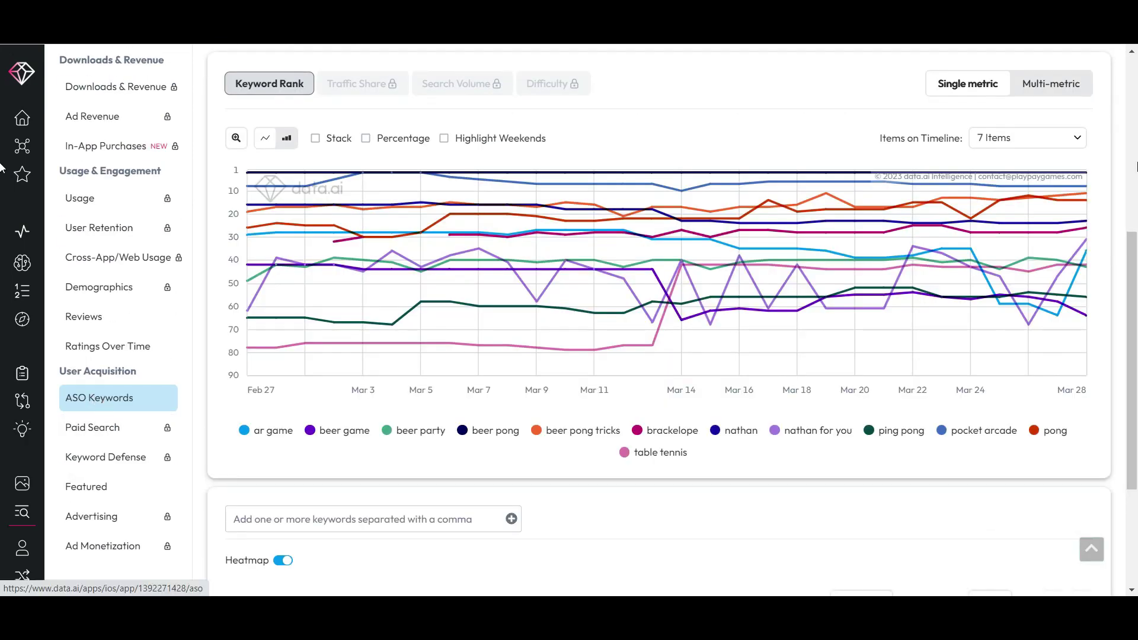
{"action": "scroll", "coordinate": [1, 225], "scroll_direction": "up", "scroll_amount": 2}
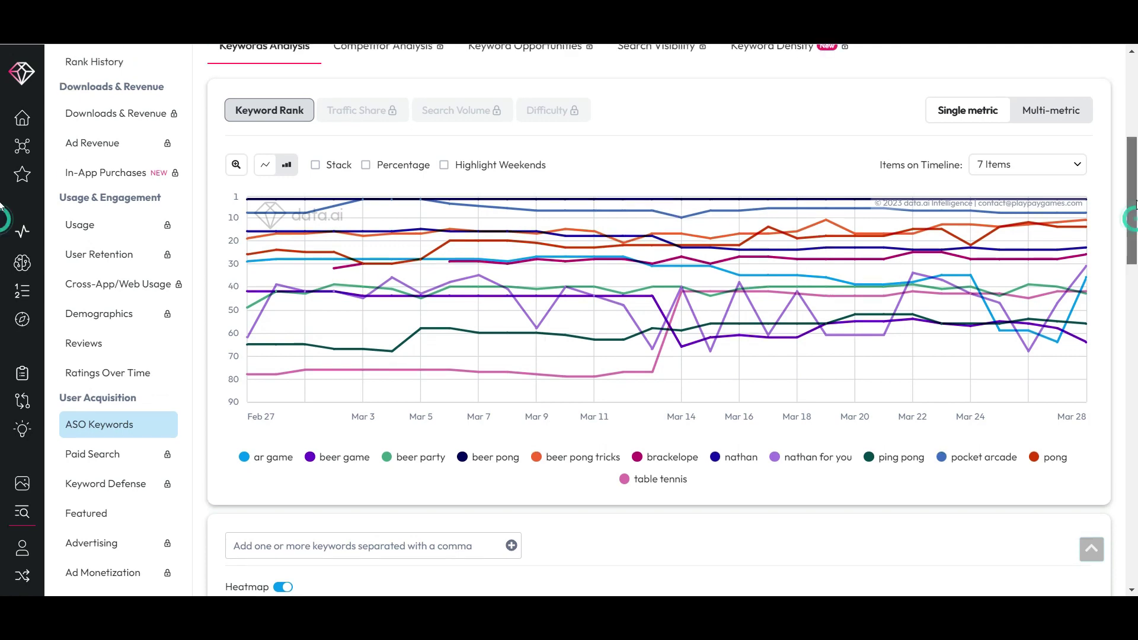
{"action": "scroll", "coordinate": [1, 219], "scroll_direction": "down", "scroll_amount": 1}
{"action": "scroll", "coordinate": [1, 224], "scroll_direction": "down", "scroll_amount": 1}
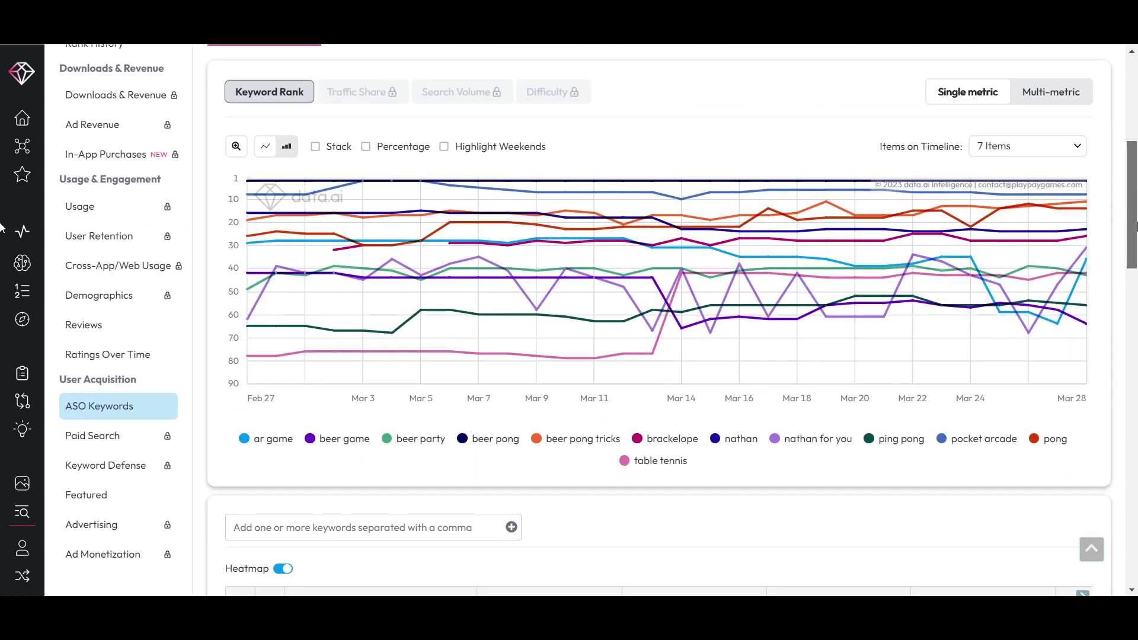
{"action": "scroll", "coordinate": [2, 228], "scroll_direction": "down", "scroll_amount": 4}
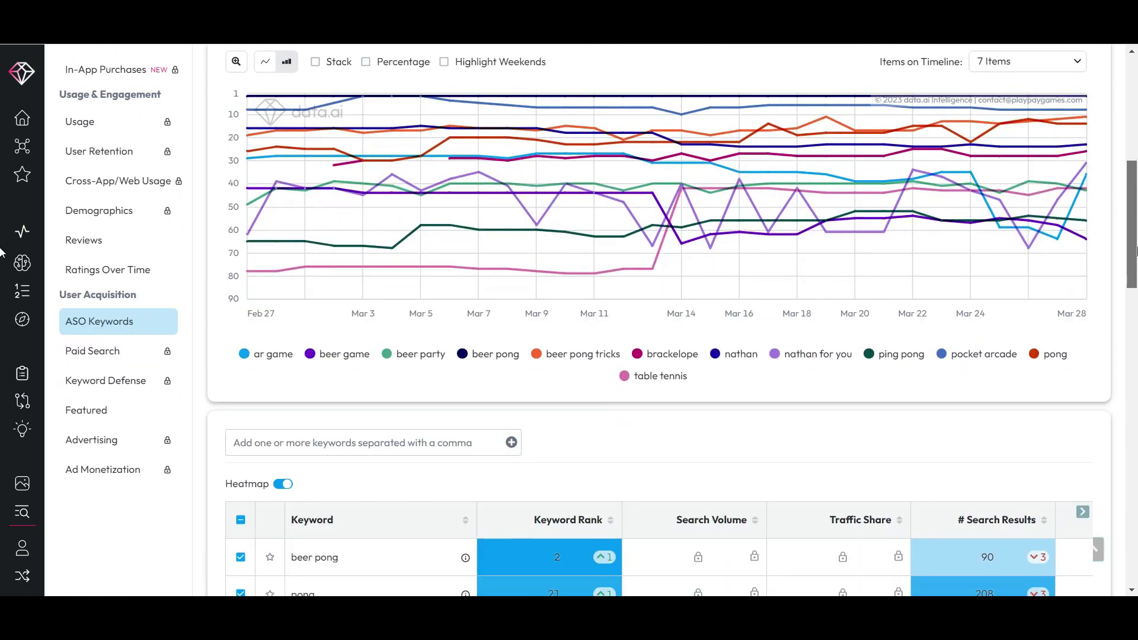
Step: Look through the competitor's keyword table for ranks and search results, highlighting the entries from beer pong to beer party
{"action": "scroll", "coordinate": [1, 290], "scroll_direction": "down", "scroll_amount": 4}
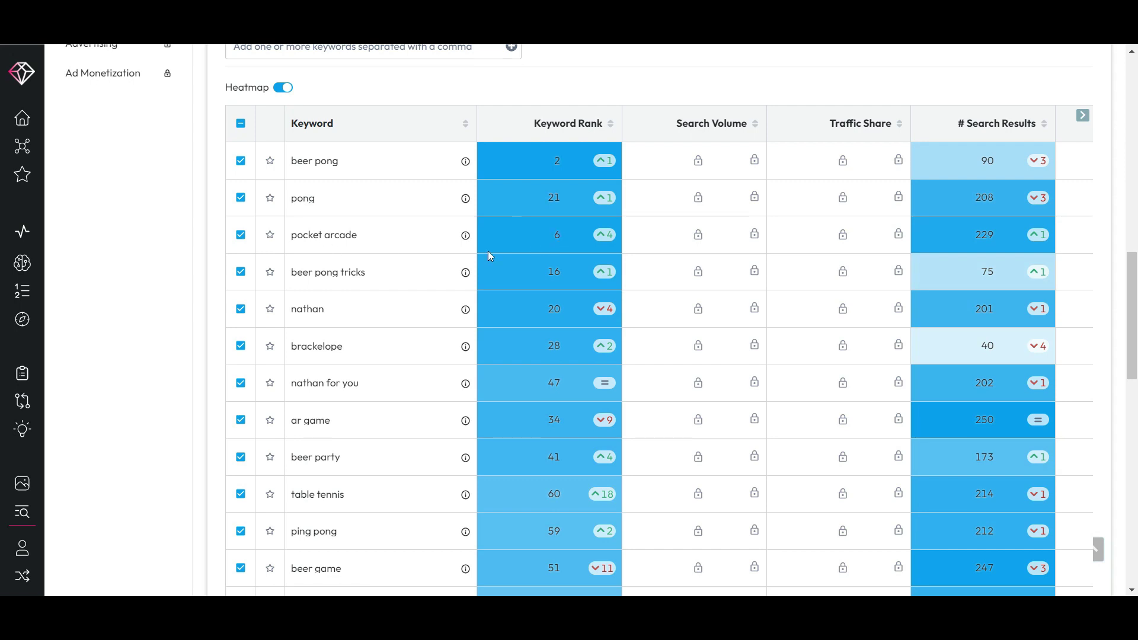
{"action": "scroll", "coordinate": [2, 266], "scroll_direction": "down", "scroll_amount": 2}
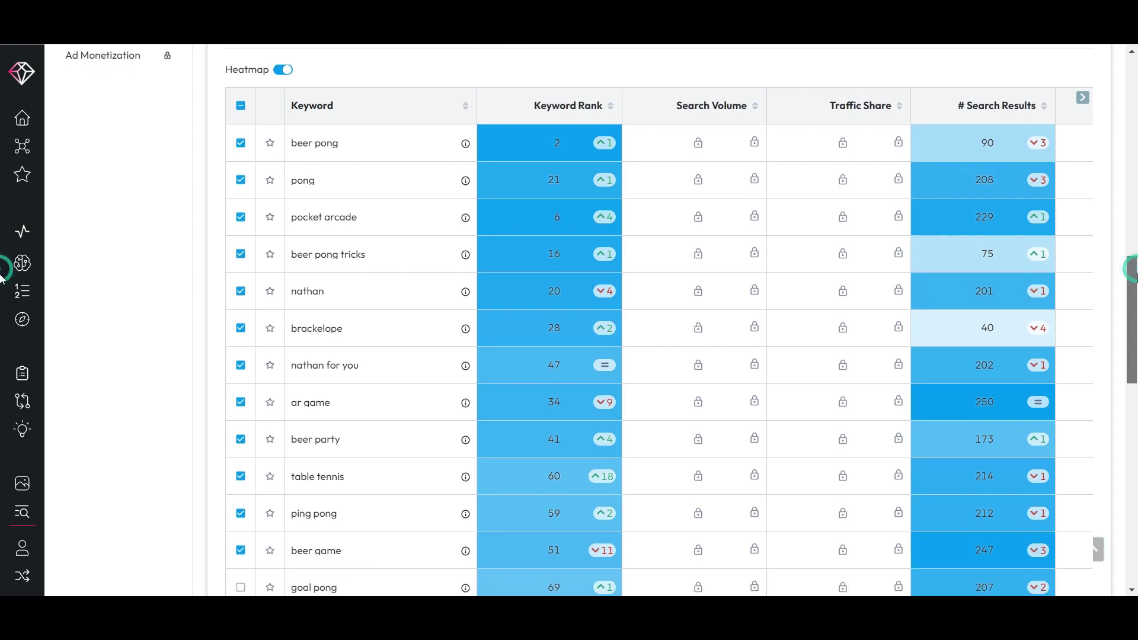
{"action": "scroll", "coordinate": [3, 318], "scroll_direction": "down", "scroll_amount": 5}
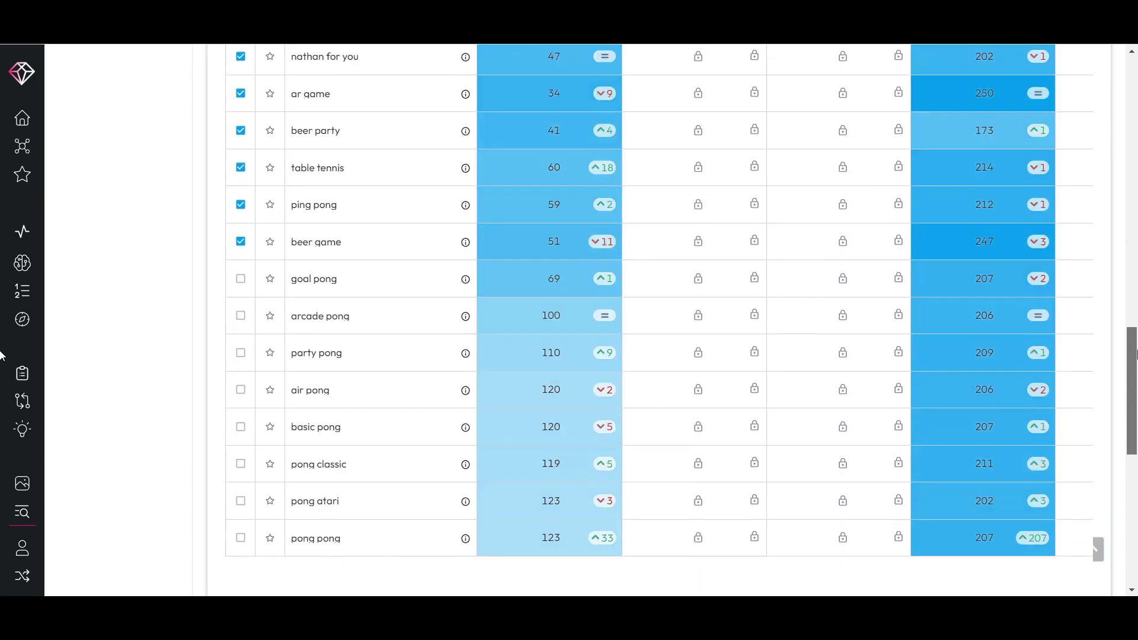
{"action": "left_click_drag", "start_coordinate": [1135, 394], "coordinate": [1134, 253]}
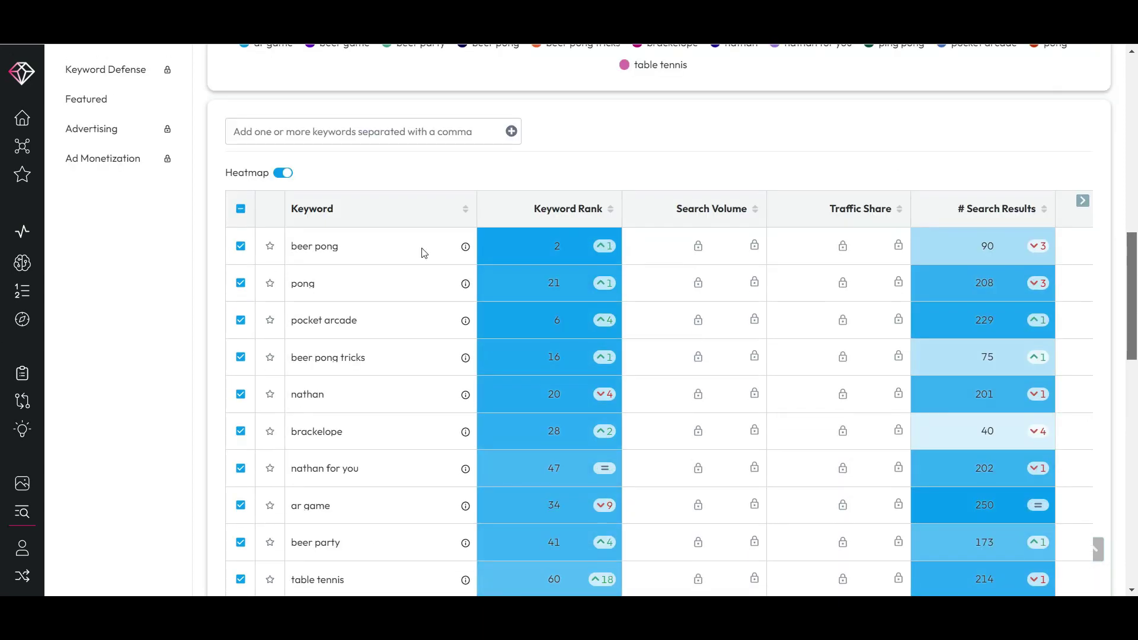
{"action": "left_click_drag", "start_coordinate": [424, 253], "coordinate": [391, 251]}
{"action": "left_click_drag", "start_coordinate": [289, 246], "coordinate": [389, 543]}
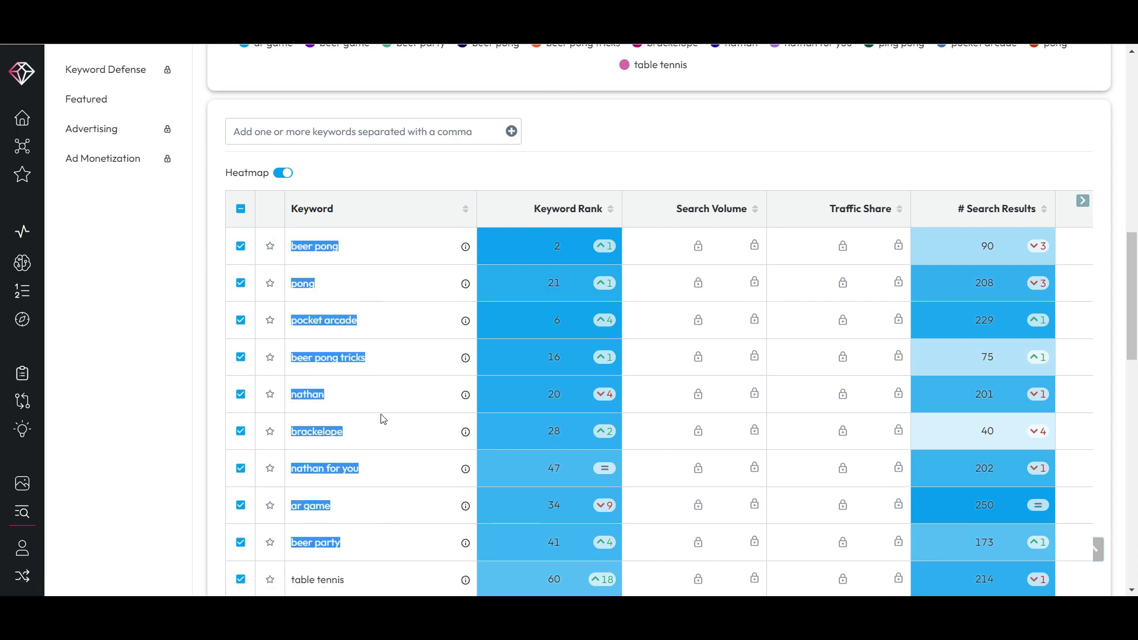
{"action": "left_click_drag", "start_coordinate": [384, 419], "coordinate": [412, 185]}
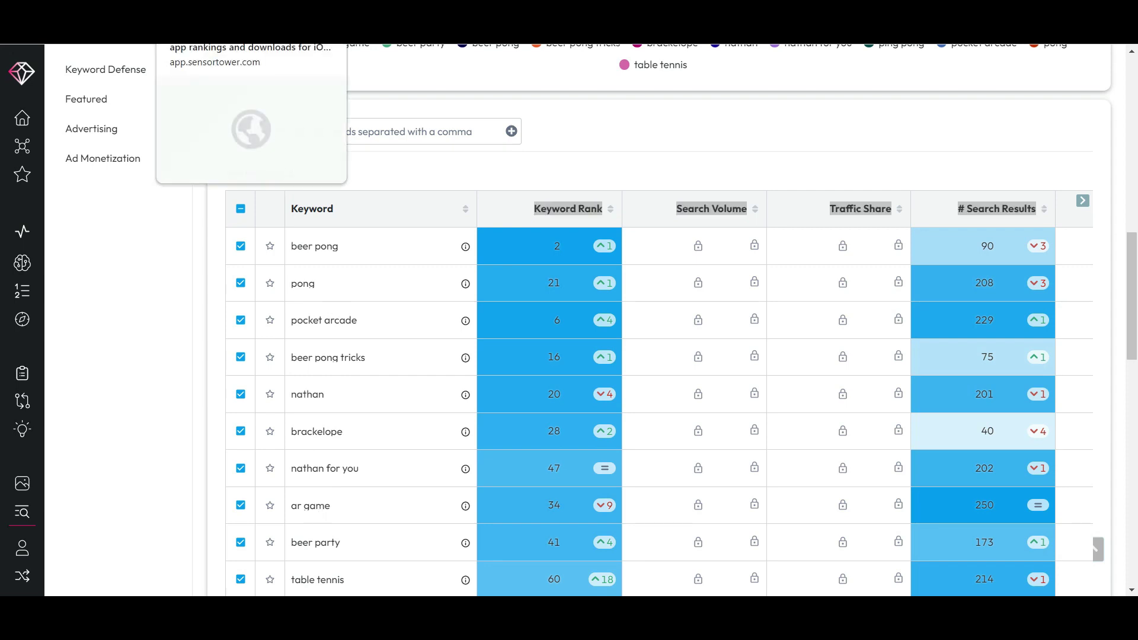
Step: Switch back to Sensor Tower and add "pocket arcade" as a tracked keyword for Arcade Beer Pong Game
{"action": "key", "text": "ctrl+Tab"}
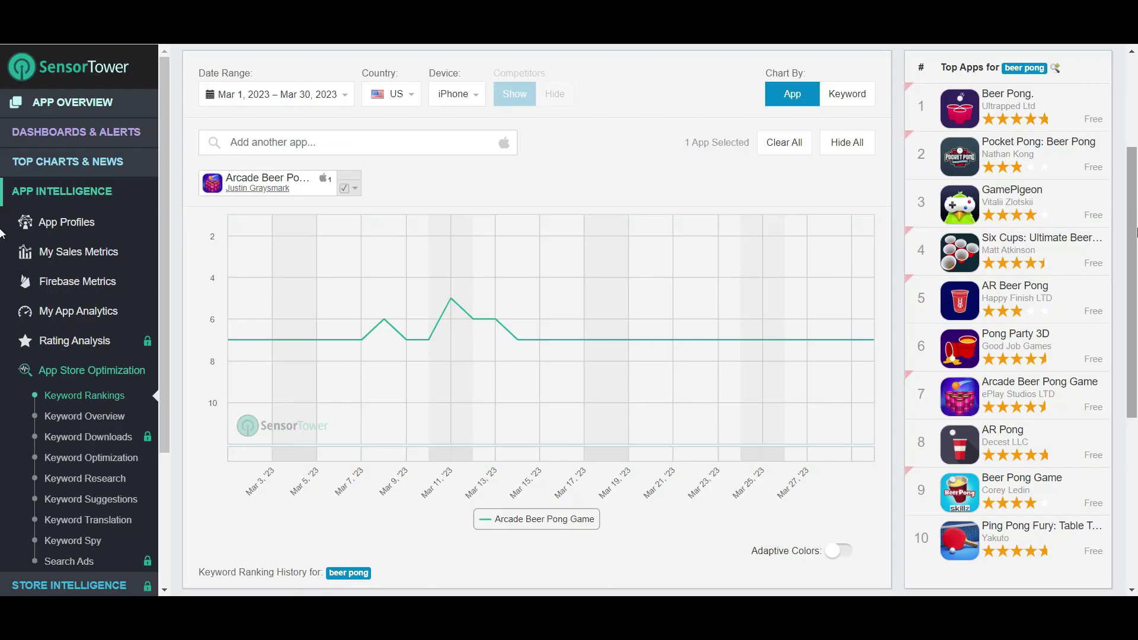
{"action": "scroll", "coordinate": [1008, 356], "scroll_direction": "down", "scroll_amount": 3}
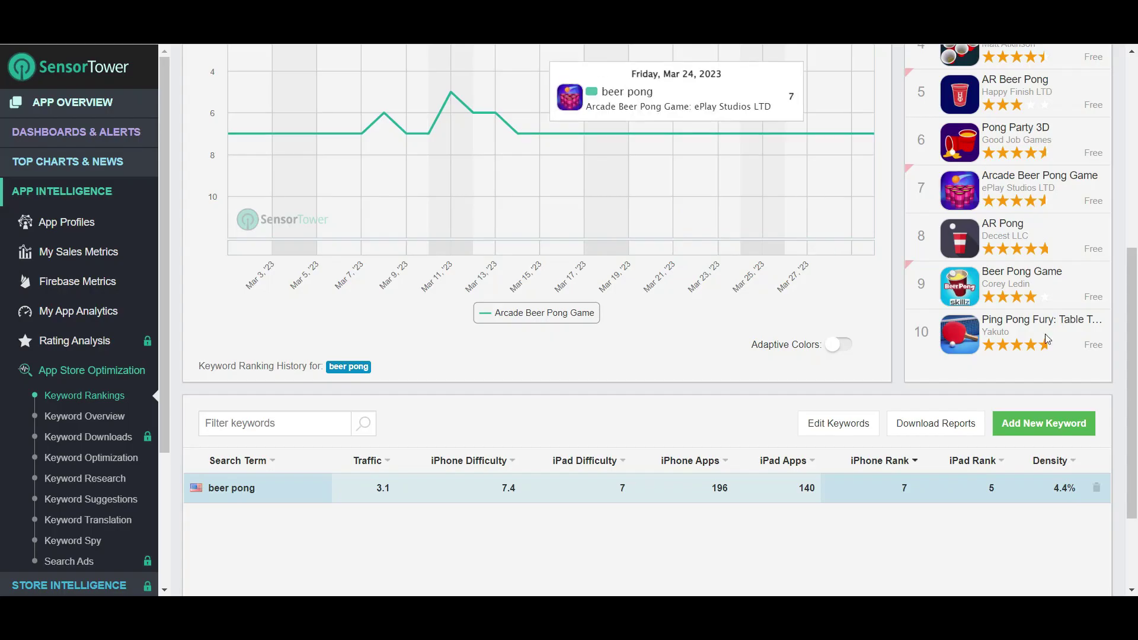
{"action": "left_click", "coordinate": [1039, 425]}
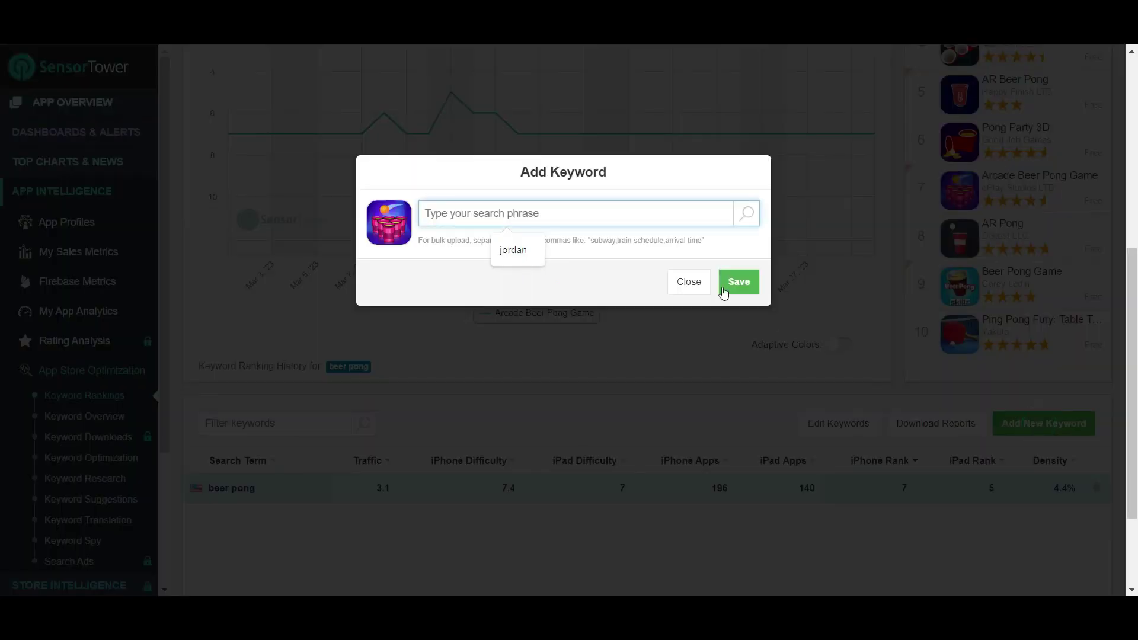
{"action": "type", "text": "pocket arcade"}
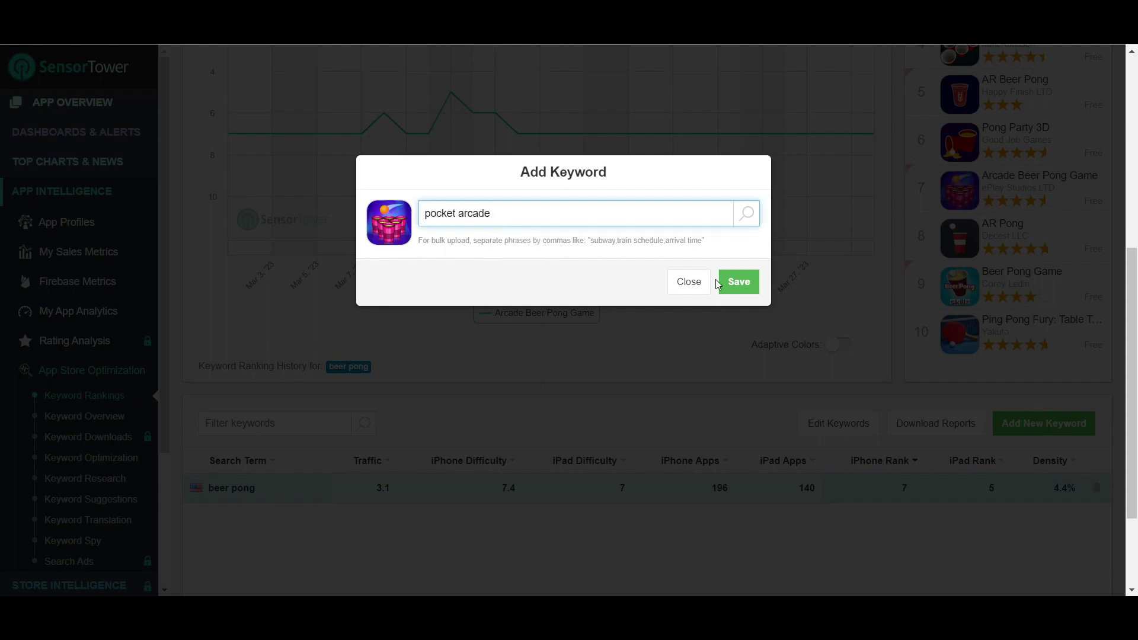
{"action": "left_click", "coordinate": [735, 287]}
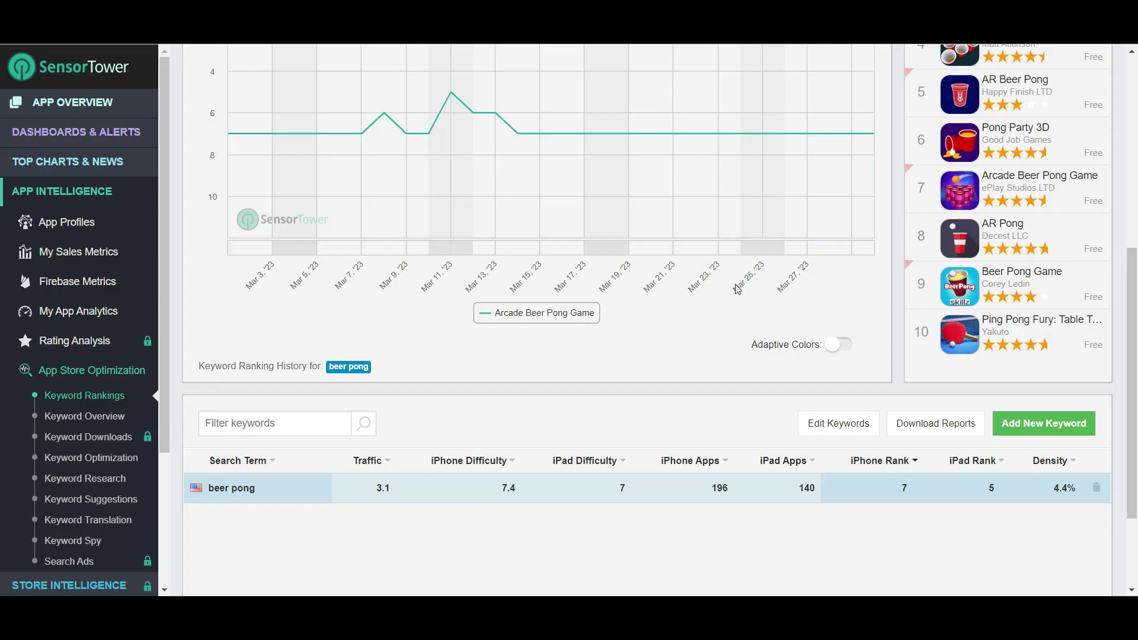
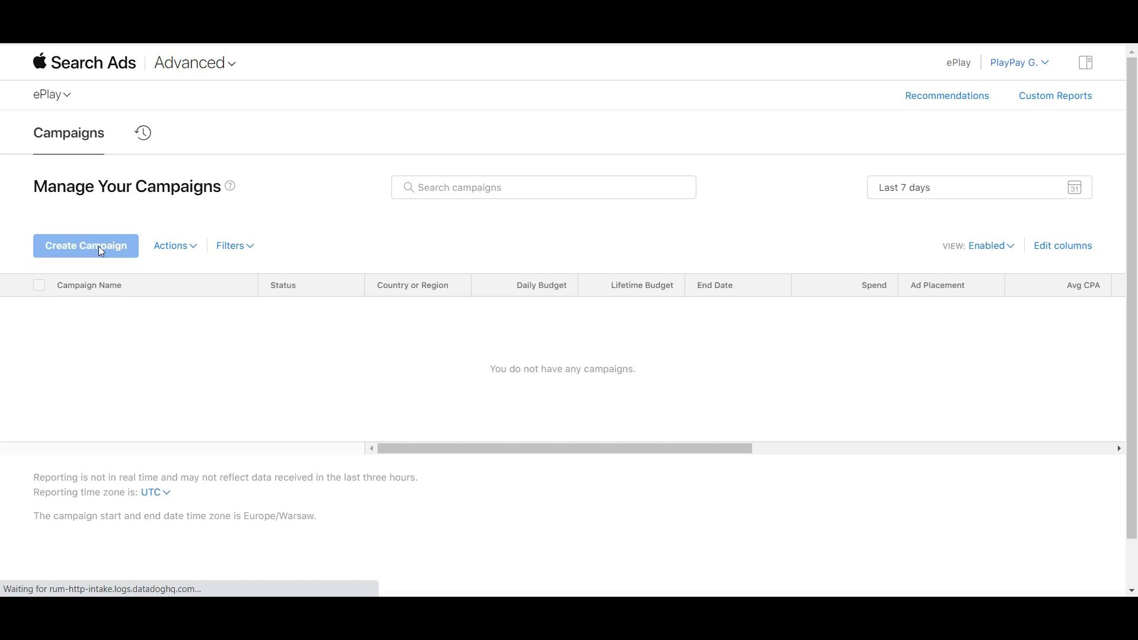
Step: Start a new campaign in Apple Search Ads and choose Arcade Beer Pong Game as the app to promote
{"action": "left_click", "coordinate": [100, 252]}
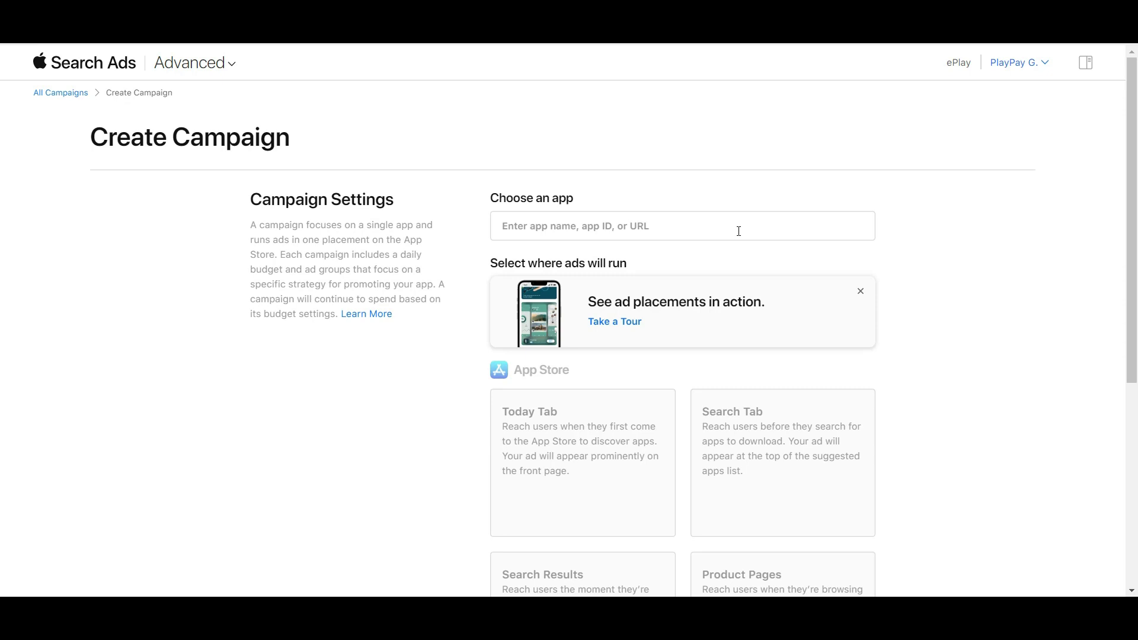
{"action": "left_click", "coordinate": [725, 230]}
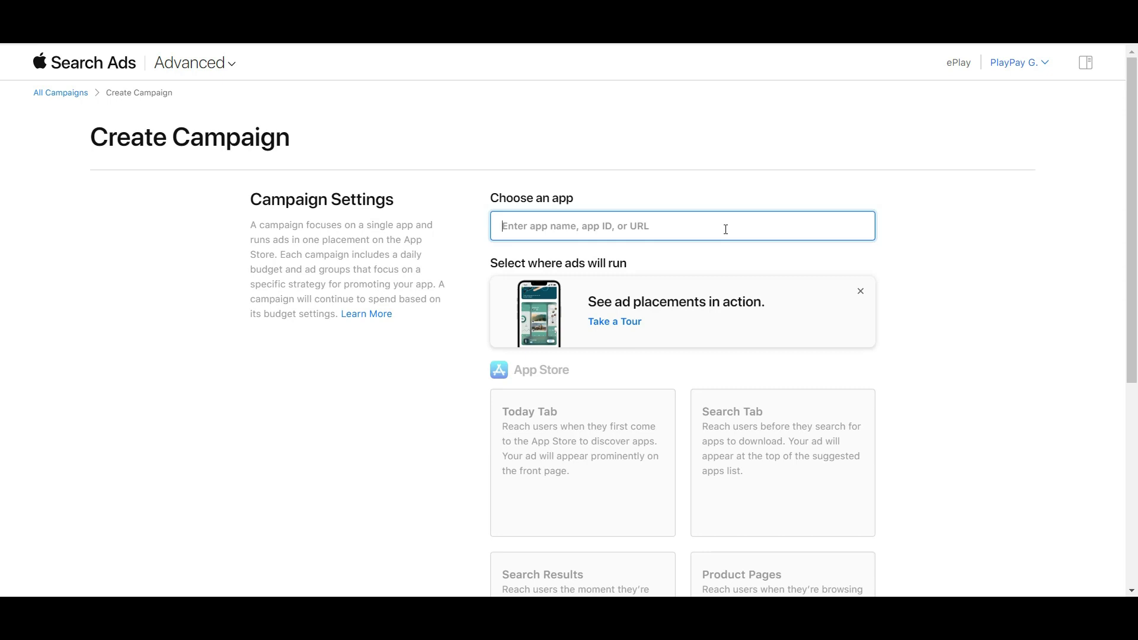
{"action": "type", "text": "ar"}
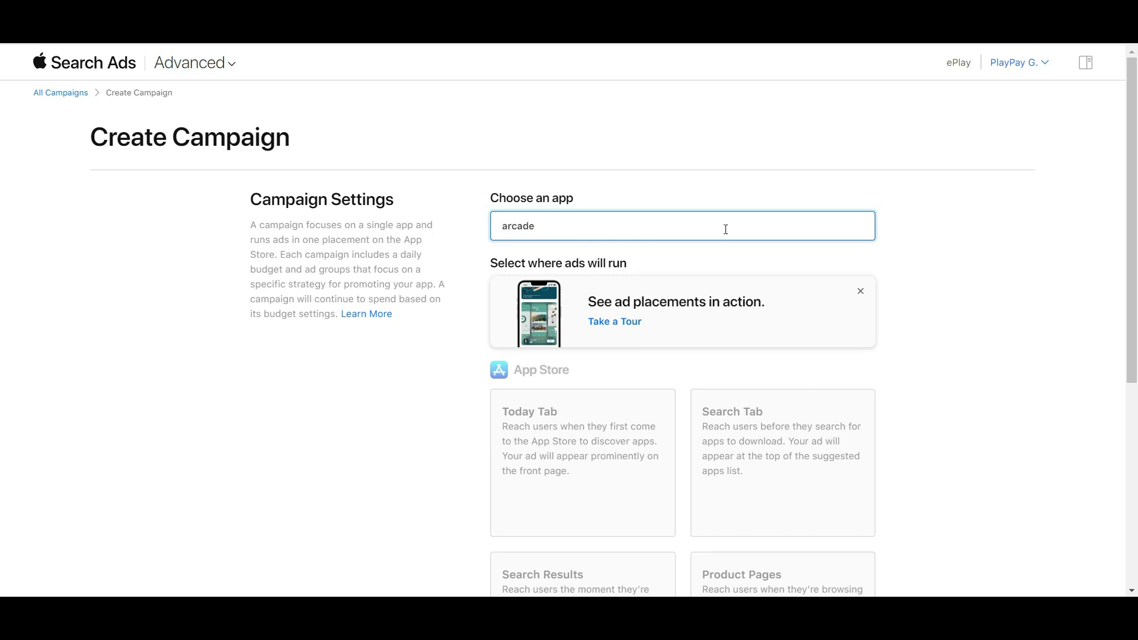
{"action": "type", "text": "cade"}
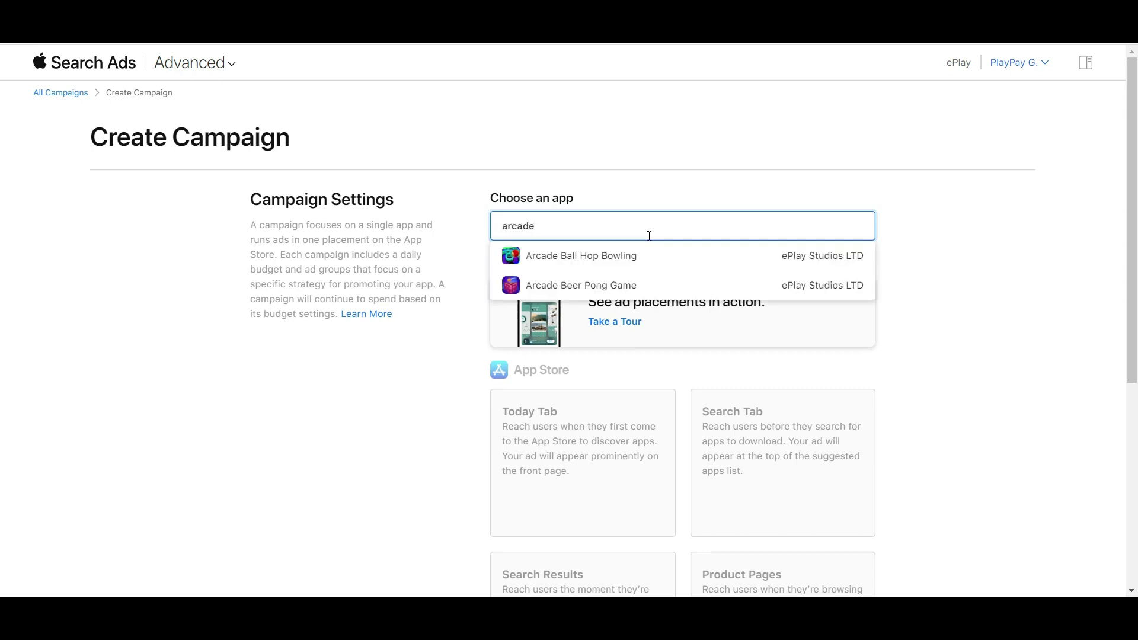
{"action": "left_click", "coordinate": [614, 287]}
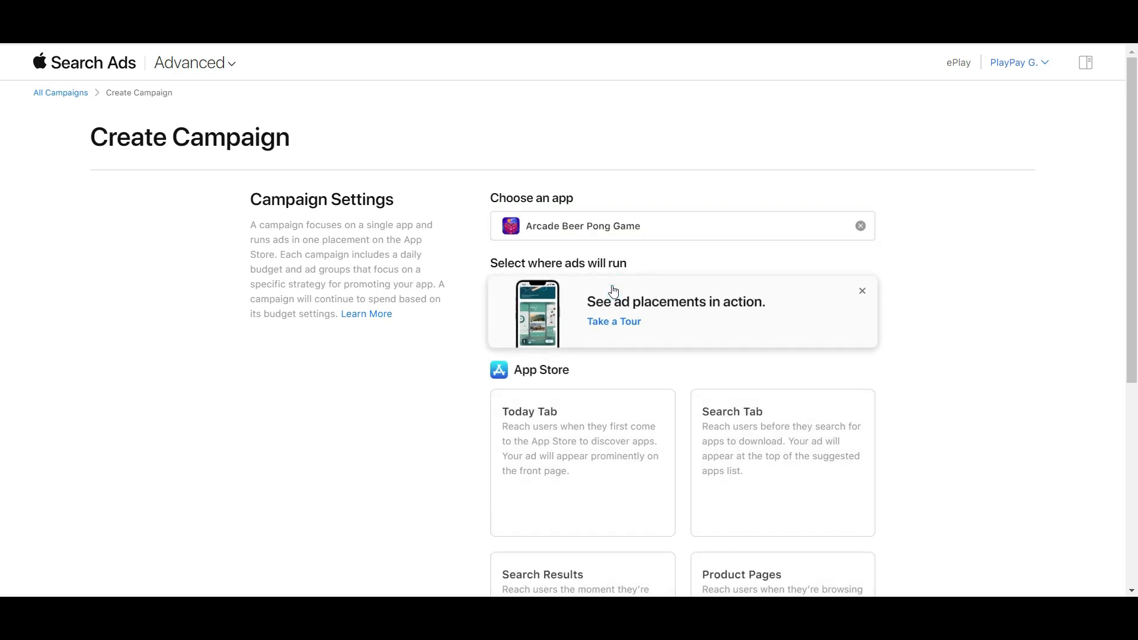
Step: Set the campaign's ad placement to Search Results and choose United States as its country
{"action": "left_click_drag", "start_coordinate": [1135, 225], "coordinate": [1134, 370]}
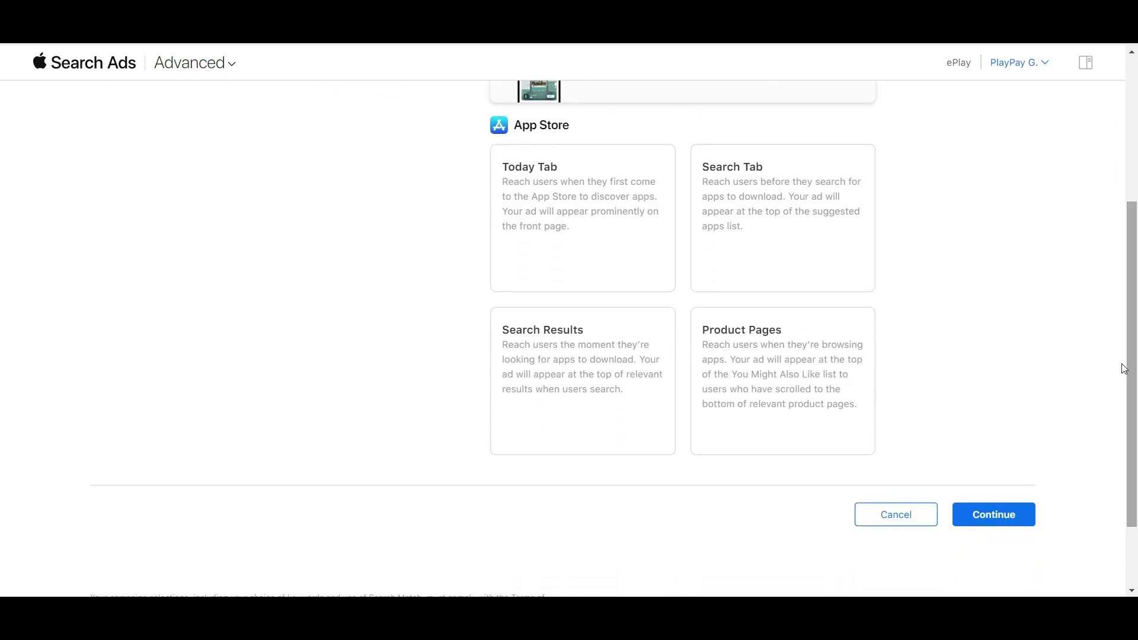
{"action": "left_click", "coordinate": [614, 356]}
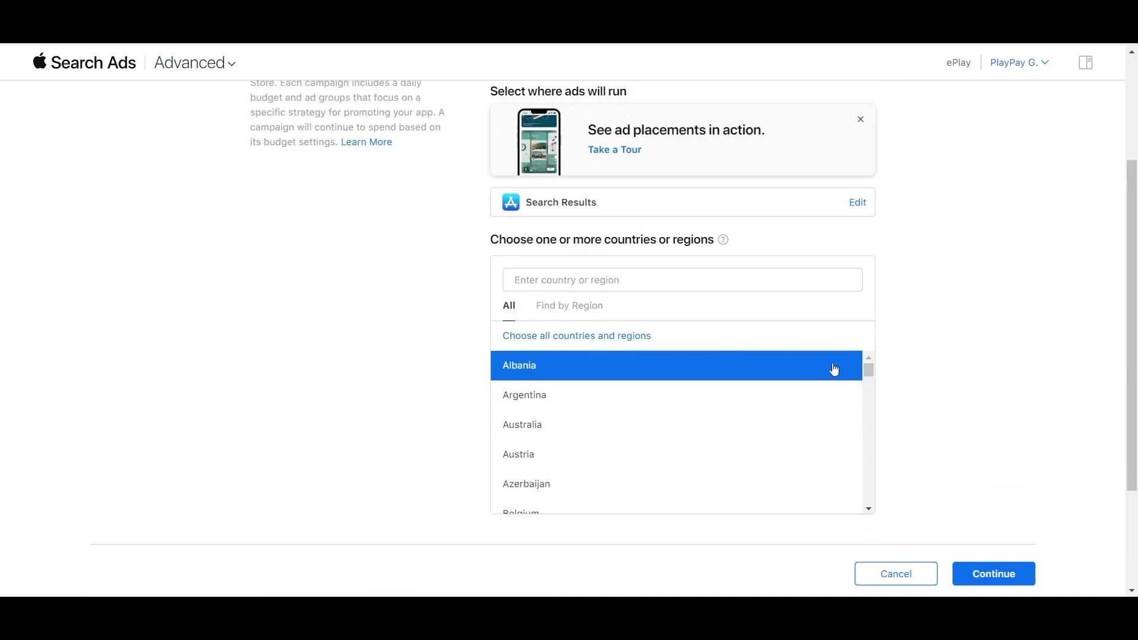
{"action": "left_click_drag", "start_coordinate": [865, 373], "coordinate": [872, 514]}
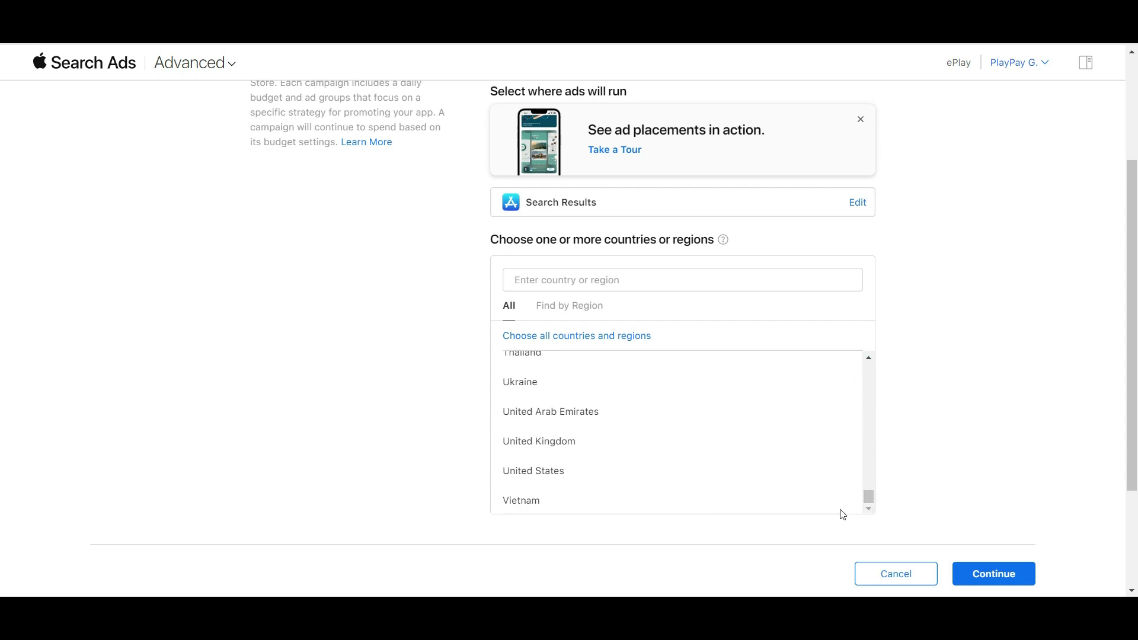
{"action": "left_click", "coordinate": [638, 474]}
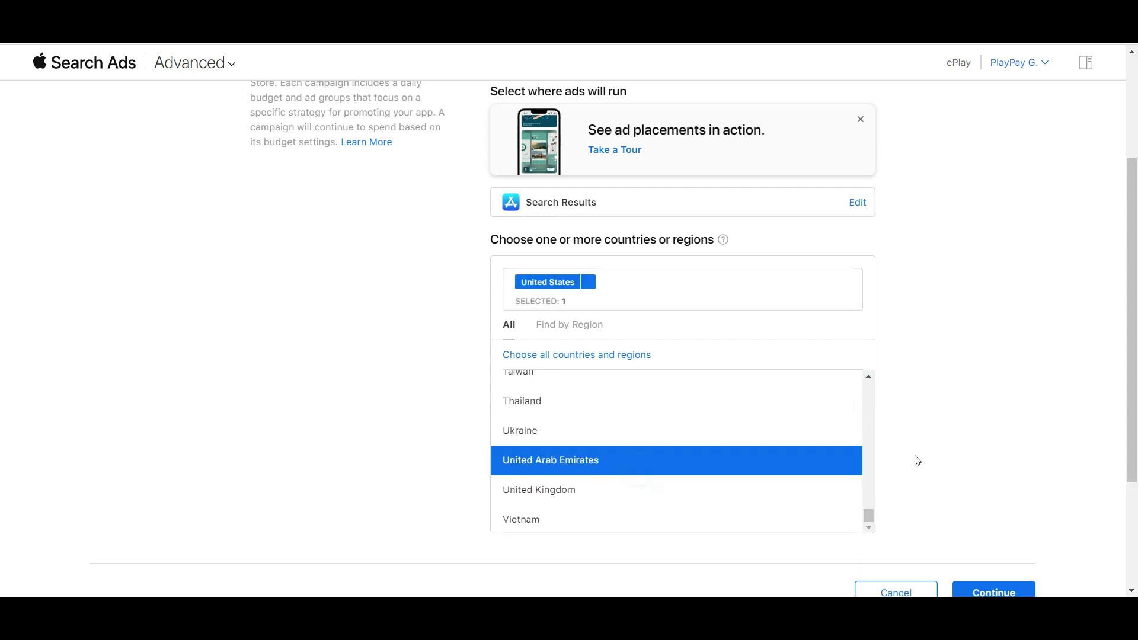
Step: Continue to the campaign settings, name the campaign "keyword research" and set its daily budget to $50
{"action": "left_click_drag", "start_coordinate": [1132, 432], "coordinate": [1133, 492]}
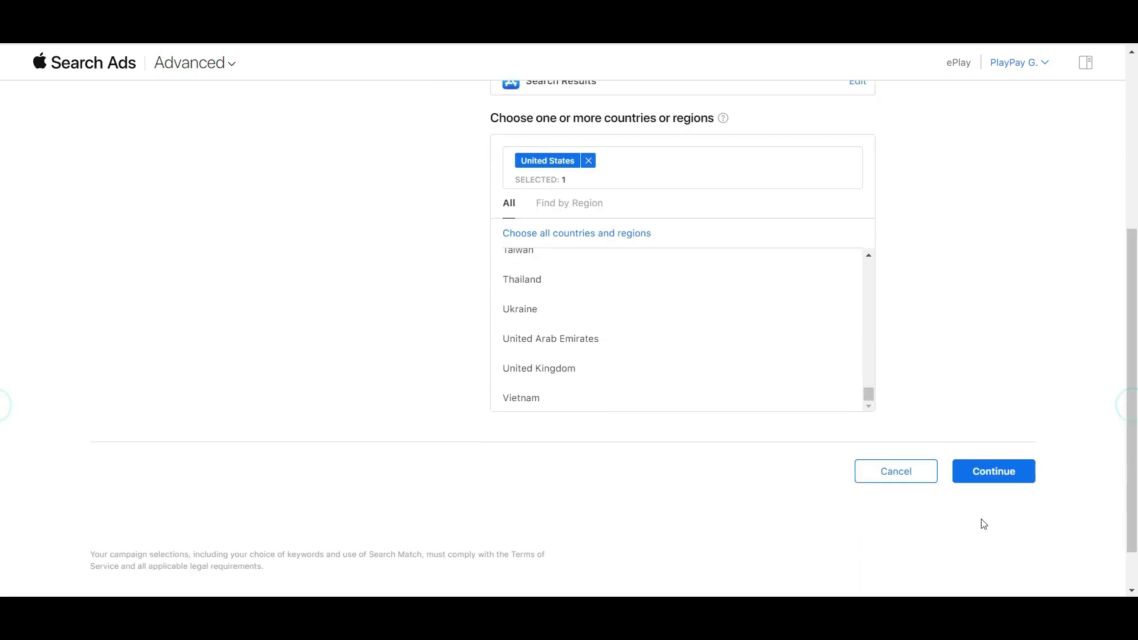
{"action": "left_click", "coordinate": [998, 469]}
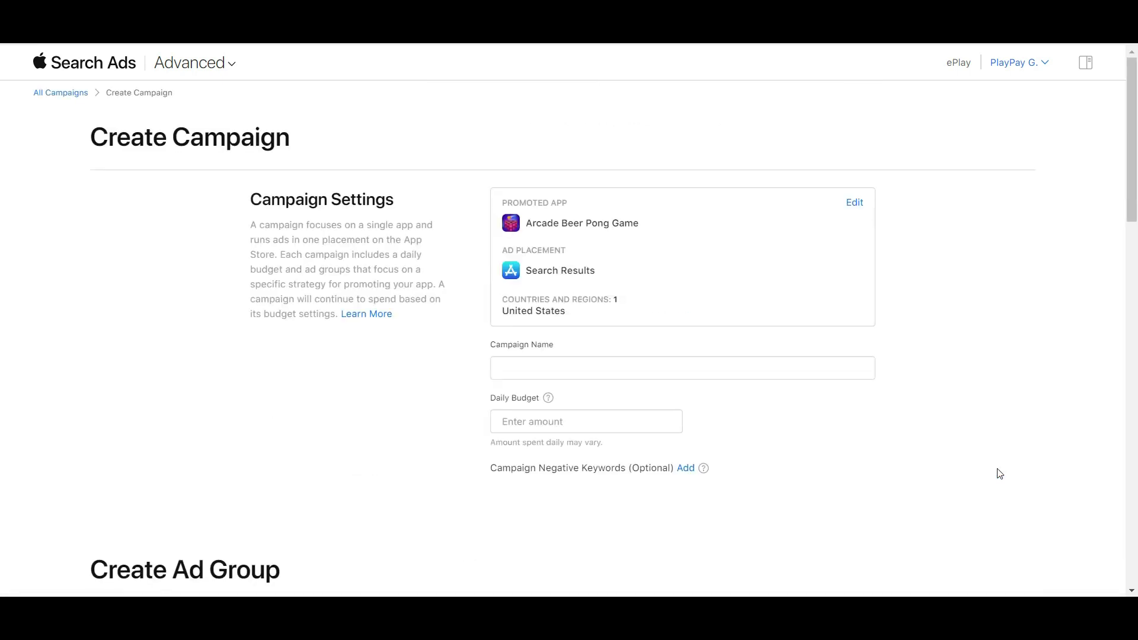
{"action": "left_click", "coordinate": [634, 372]}
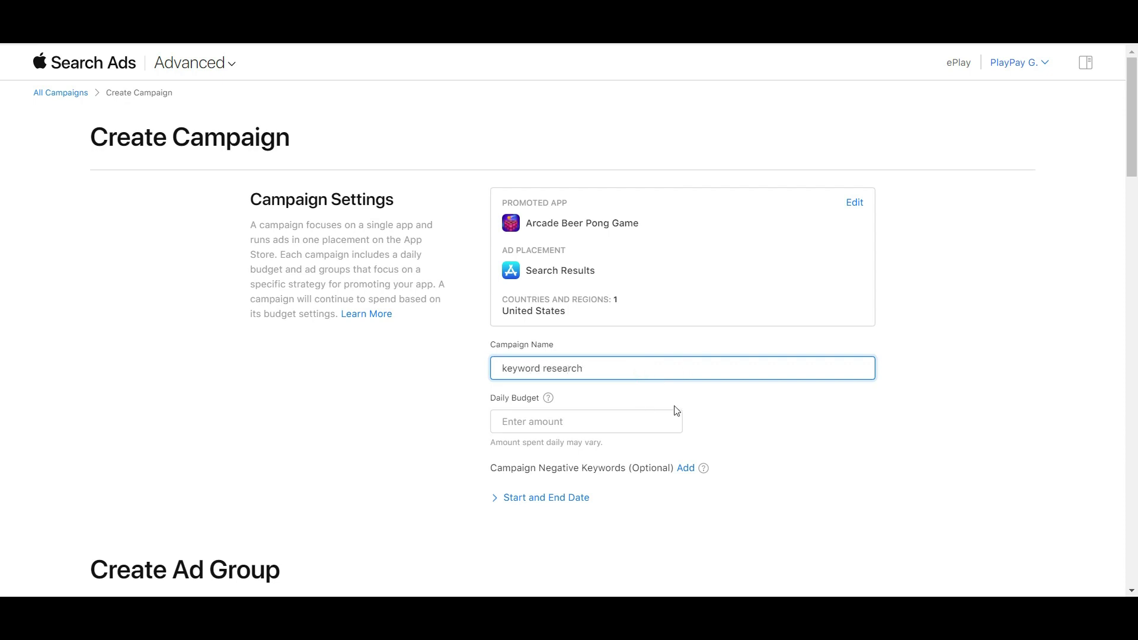
{"action": "left_click", "coordinate": [655, 422]}
{"action": "type", "text": "50"}
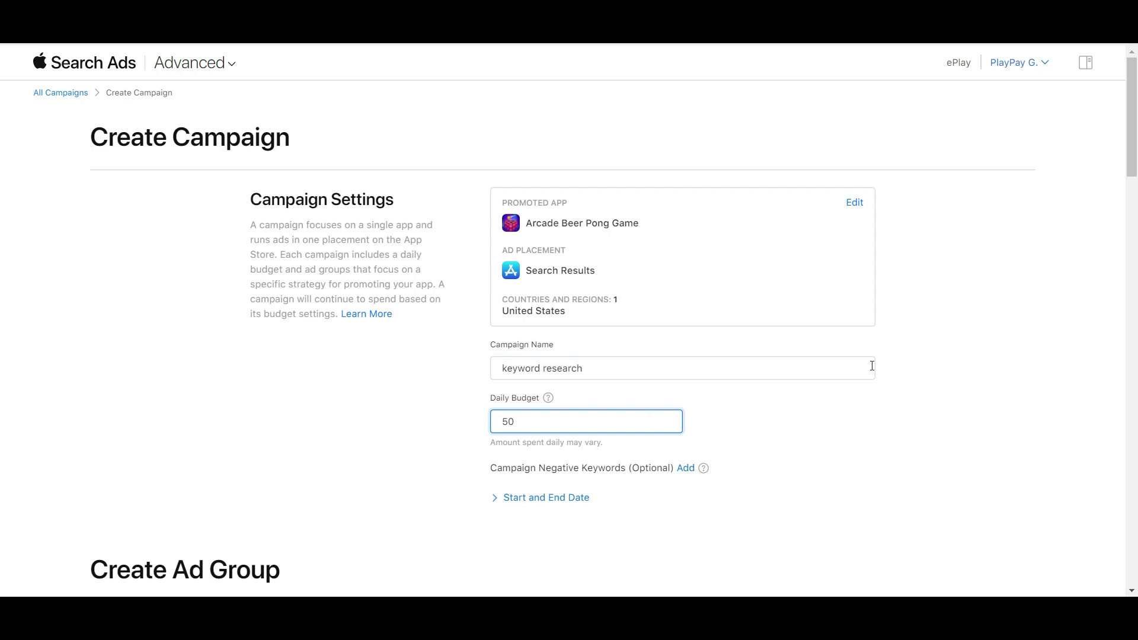
Step: Set the ad group's default max CPT bid to $1.50
{"action": "left_click", "coordinate": [1131, 161]}
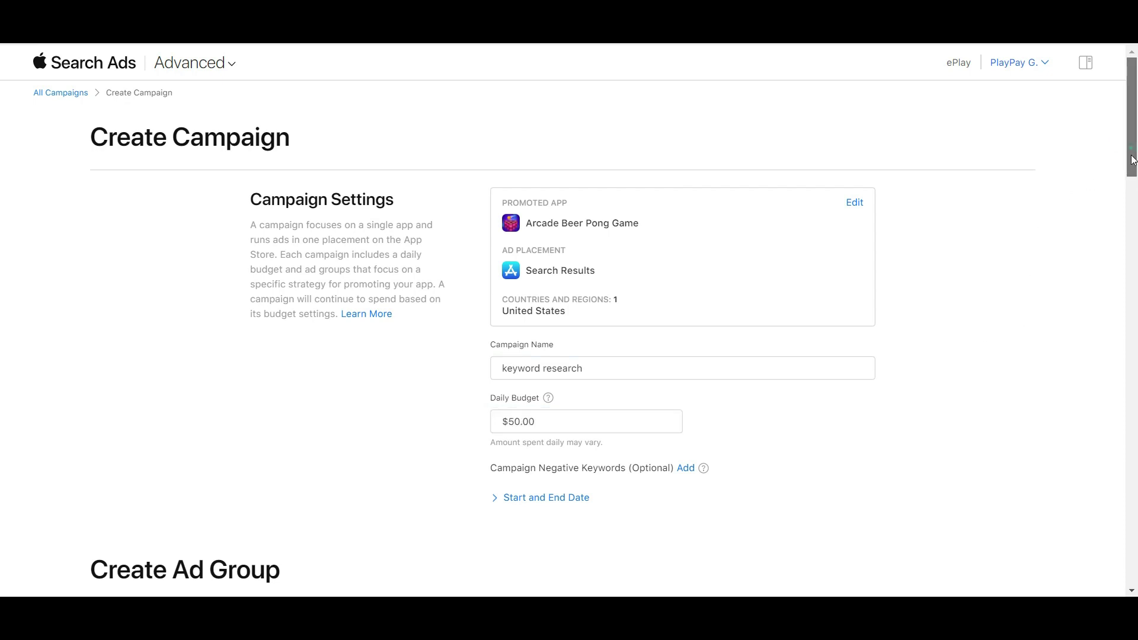
{"action": "left_click_drag", "start_coordinate": [1131, 161], "coordinate": [1131, 260]}
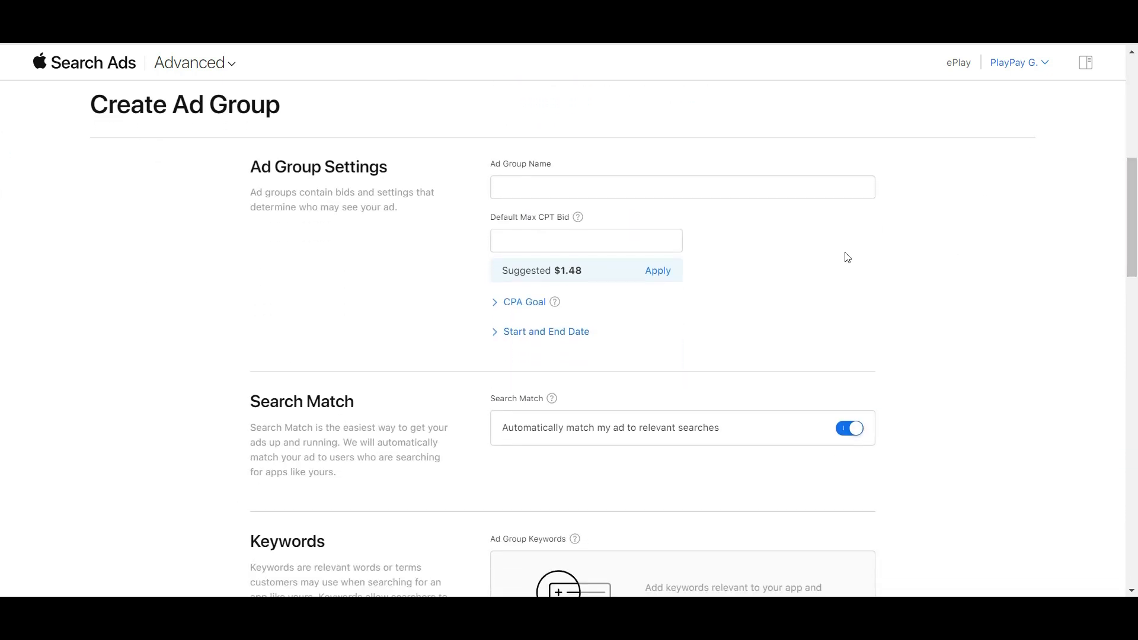
{"action": "left_click", "coordinate": [609, 233]}
{"action": "type", "text": "1."}
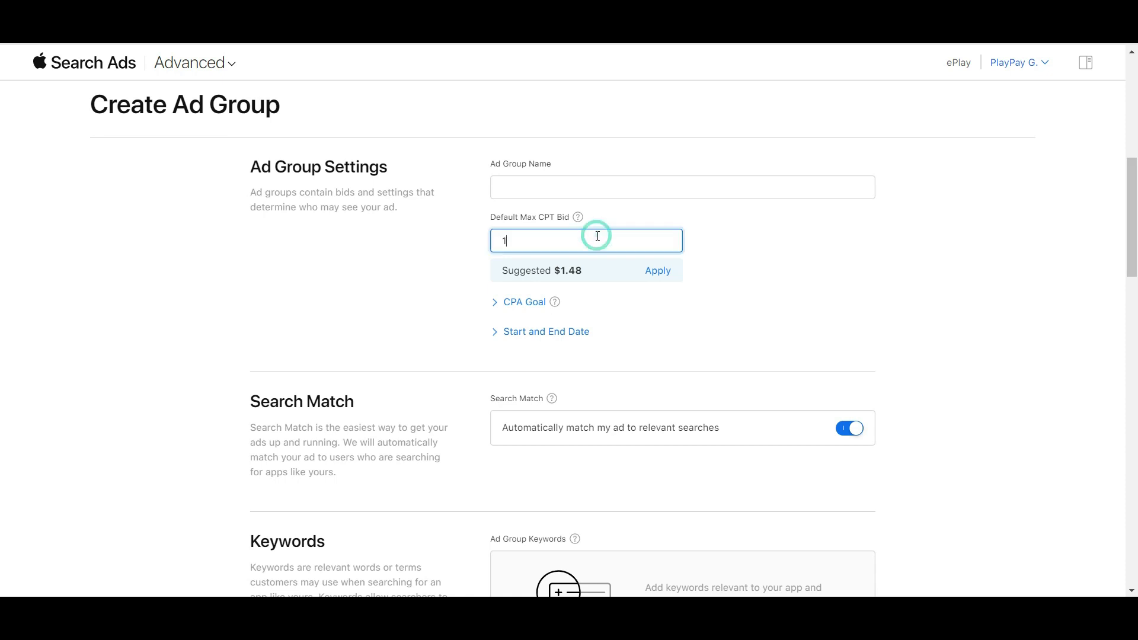
{"action": "type", "text": "50"}
{"action": "left_click", "coordinate": [765, 271]}
Step: Open the keyword selection for the ad group and look through the recommended keywords and their popularity
{"action": "left_click_drag", "start_coordinate": [1131, 210], "coordinate": [1133, 295]}
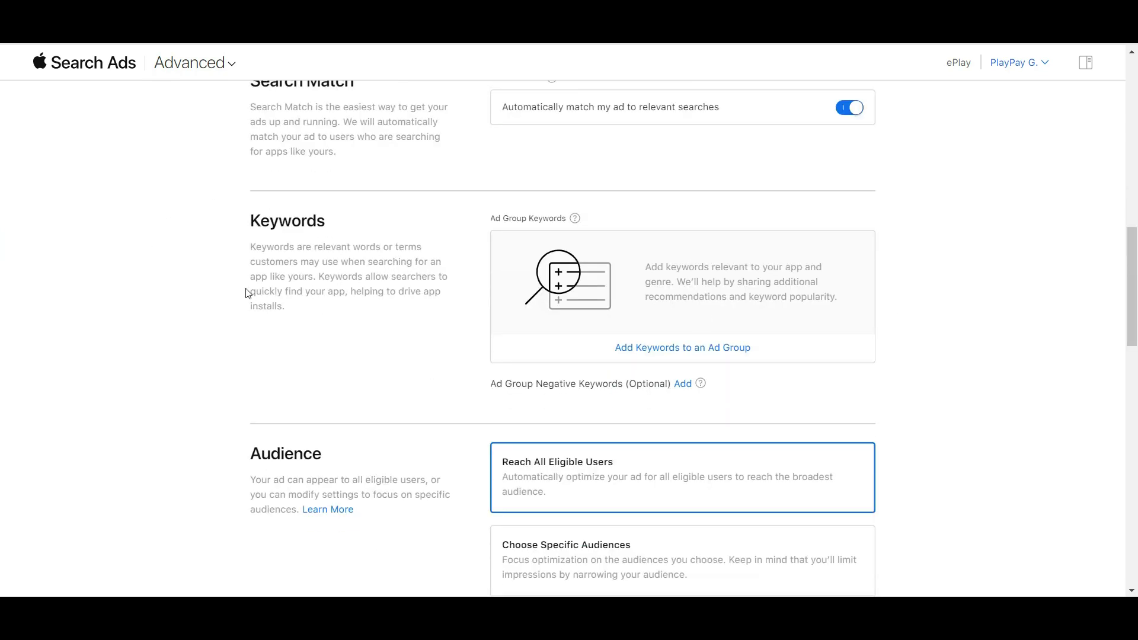
{"action": "left_click", "coordinate": [661, 354]}
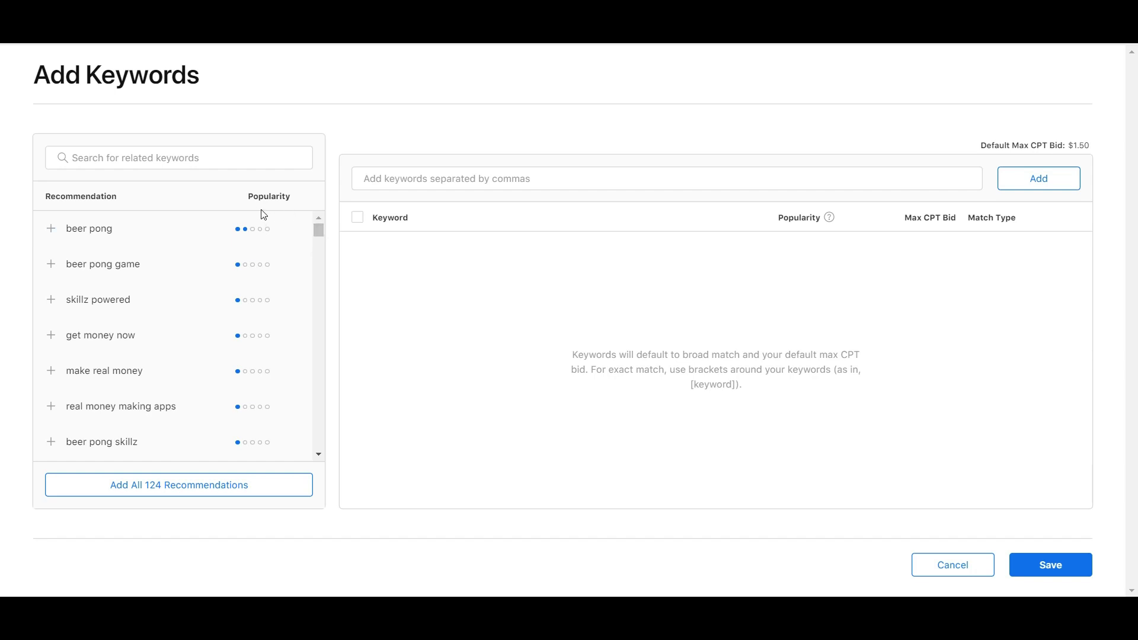
{"action": "left_click_drag", "start_coordinate": [318, 227], "coordinate": [317, 227]}
{"action": "left_click_drag", "start_coordinate": [318, 229], "coordinate": [321, 239]}
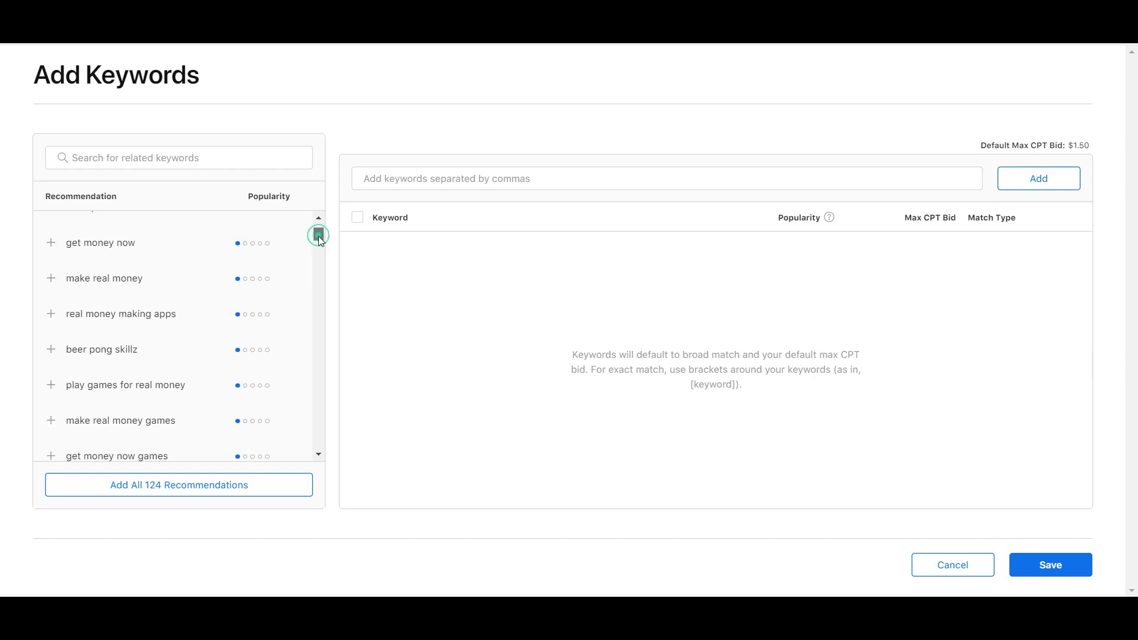
{"action": "left_click_drag", "start_coordinate": [318, 236], "coordinate": [319, 241]}
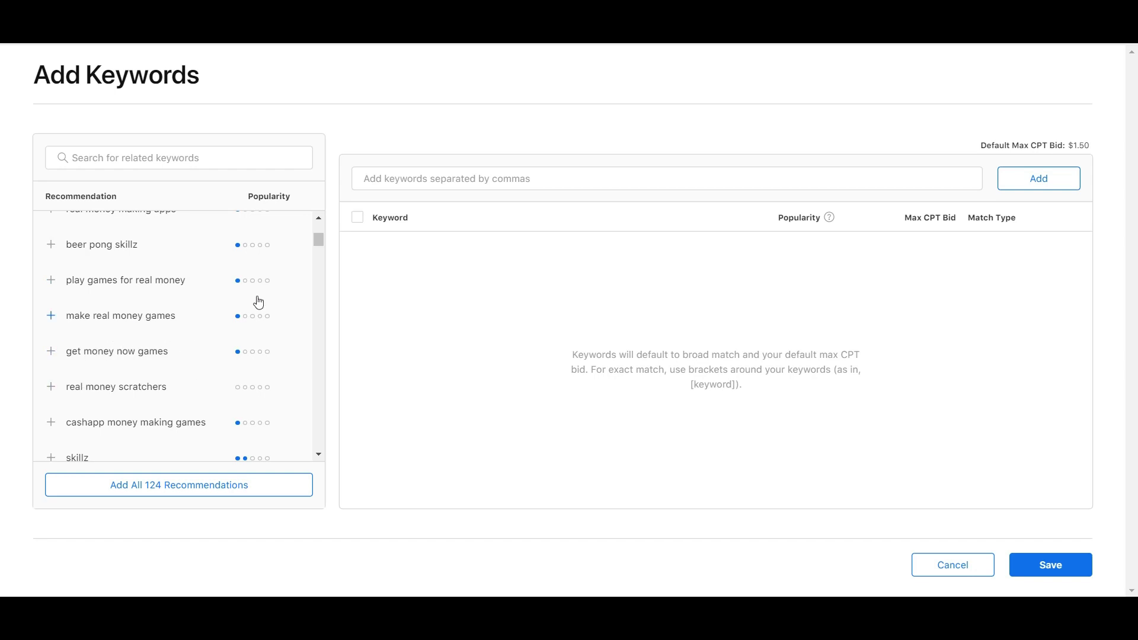
{"action": "left_click_drag", "start_coordinate": [316, 239], "coordinate": [319, 264]}
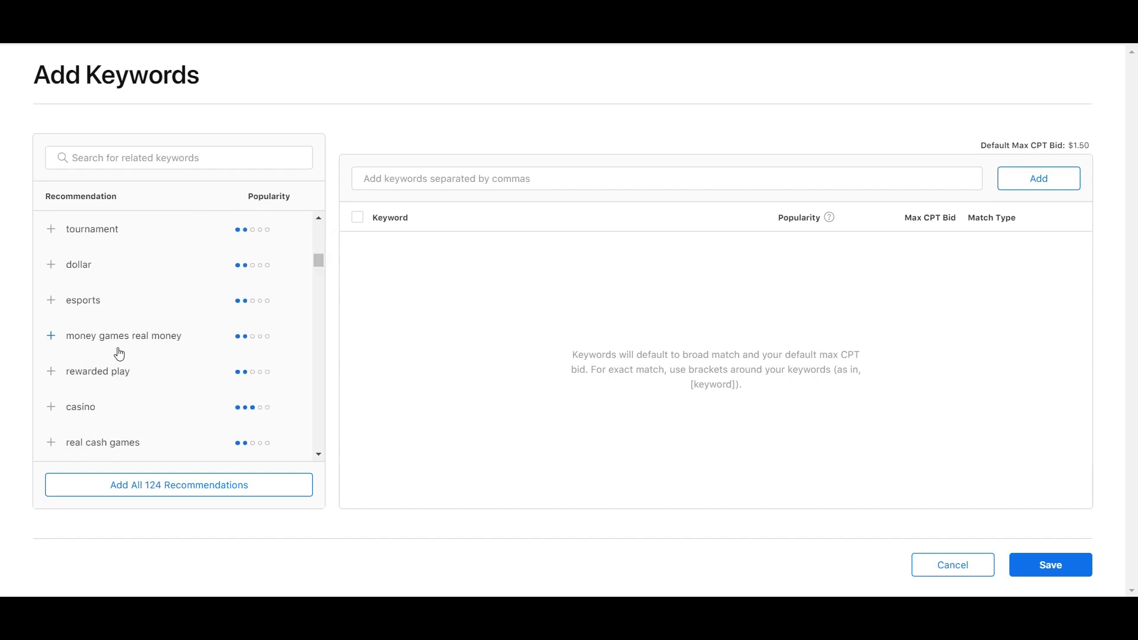